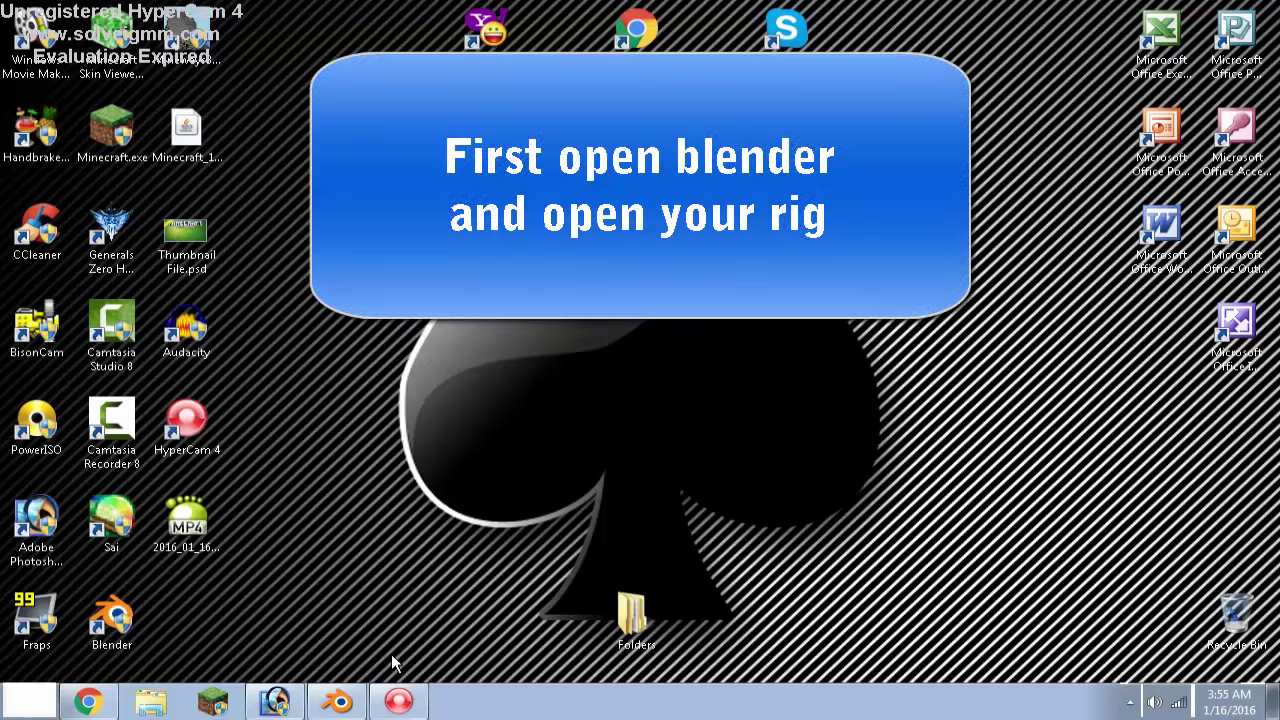
Step: Switch to Blender and append the 41Danny1Minecraft1-8Rig and PlayerBase objects from the 41Danny1Minecraft1-8Rig_V1.074 folder in Blender Files
{"action": "left_click", "coordinate": [340, 703]}
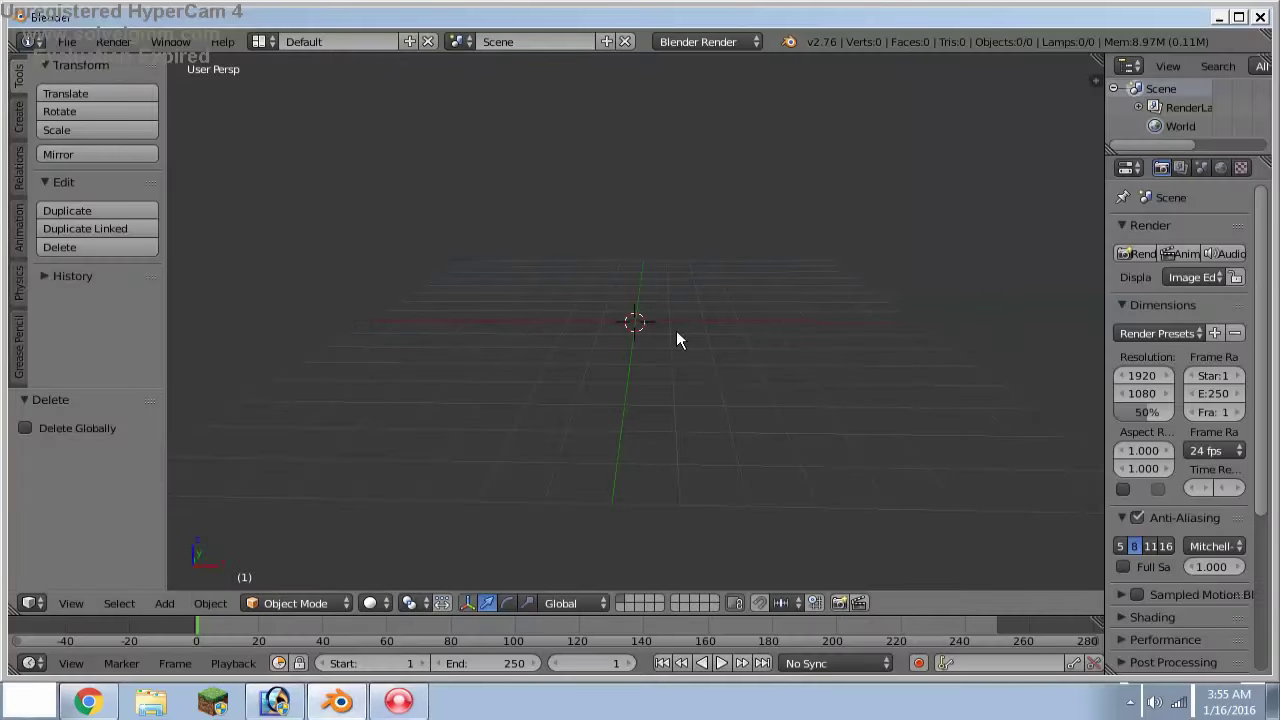
{"action": "middle_click_drag", "start_coordinate": [676, 328], "coordinate": [649, 282]}
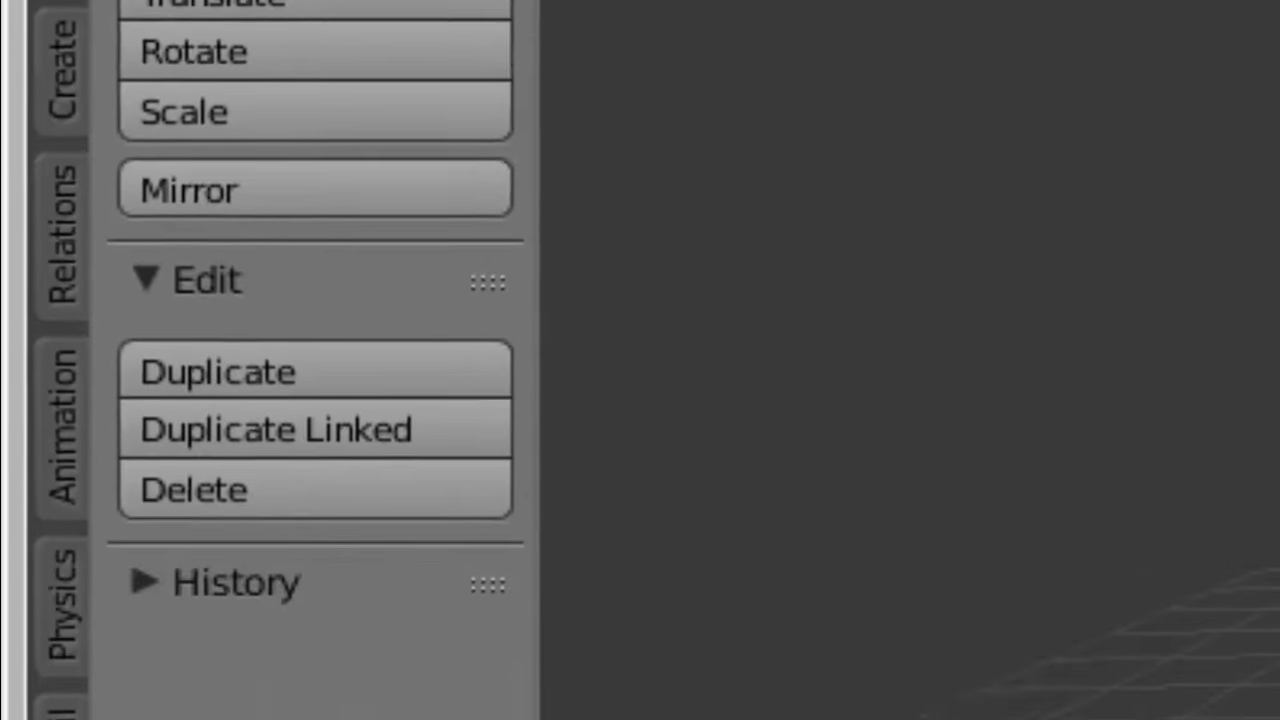
{"action": "left_click", "coordinate": [225, 142]}
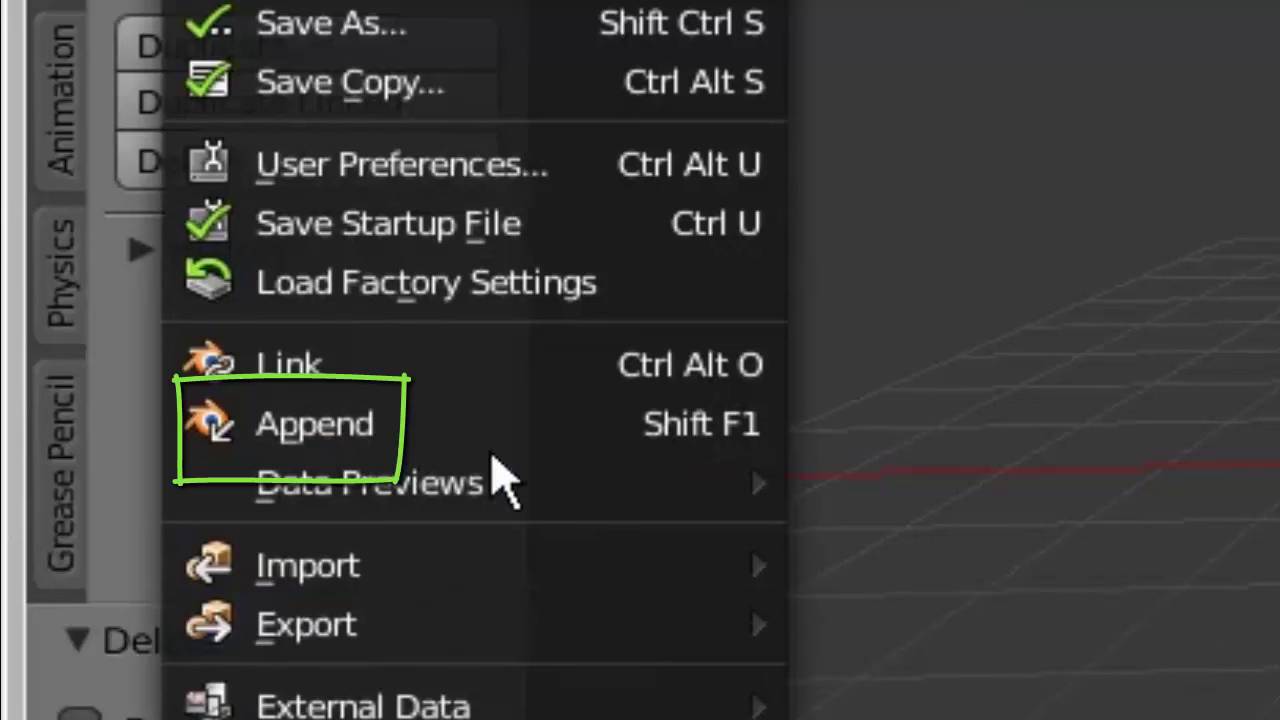
{"action": "mouse_move", "coordinate": [494, 437]}
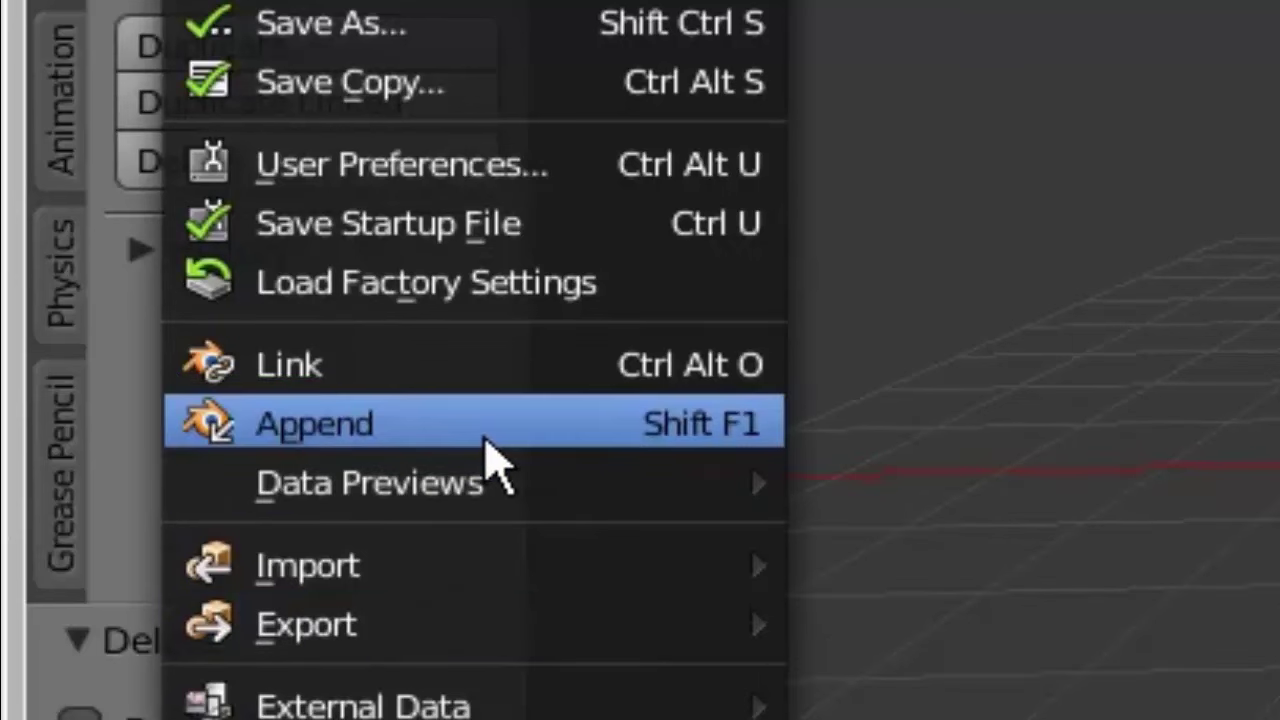
{"action": "left_click", "coordinate": [484, 439]}
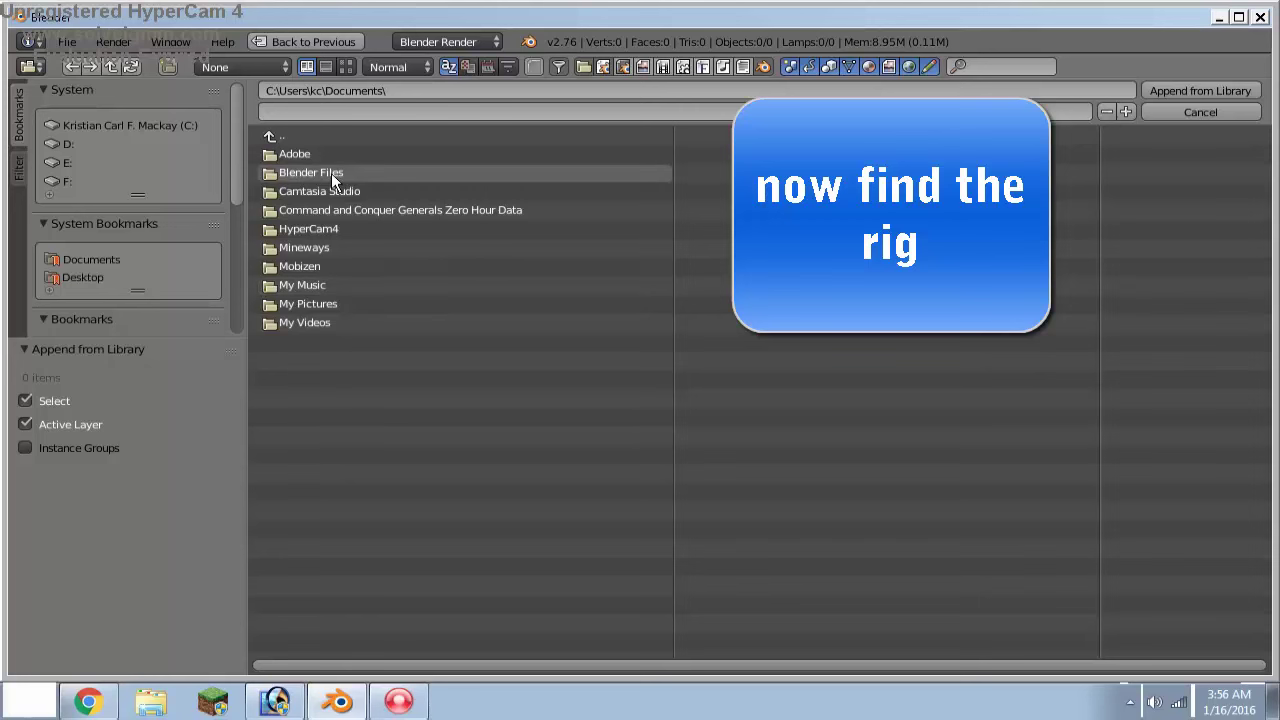
{"action": "left_click", "coordinate": [331, 173]}
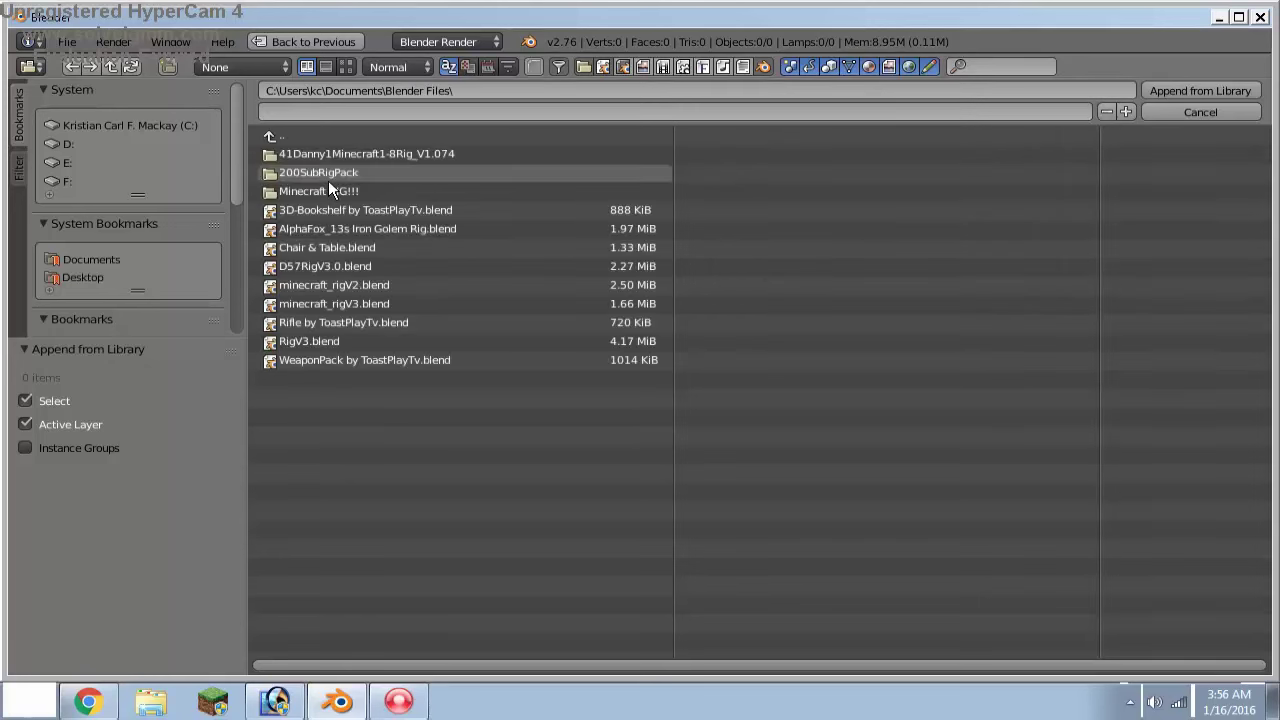
{"action": "left_click", "coordinate": [376, 158]}
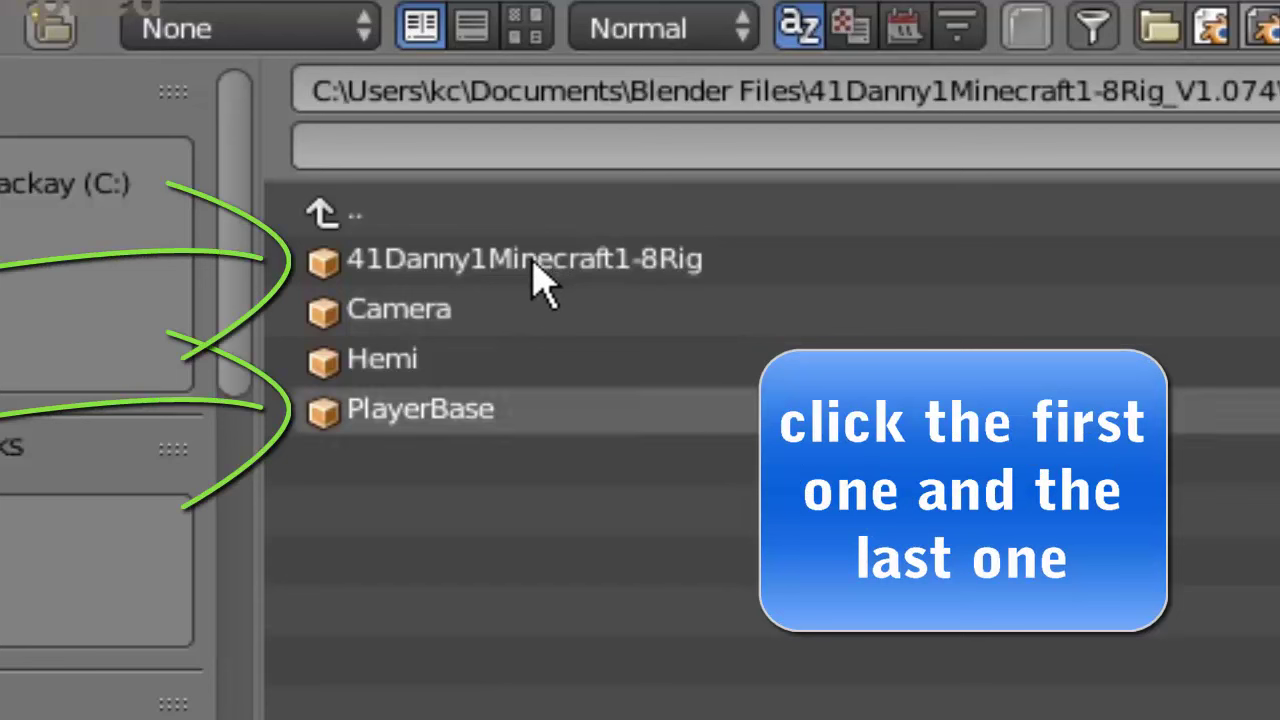
{"action": "left_click", "coordinate": [532, 263]}
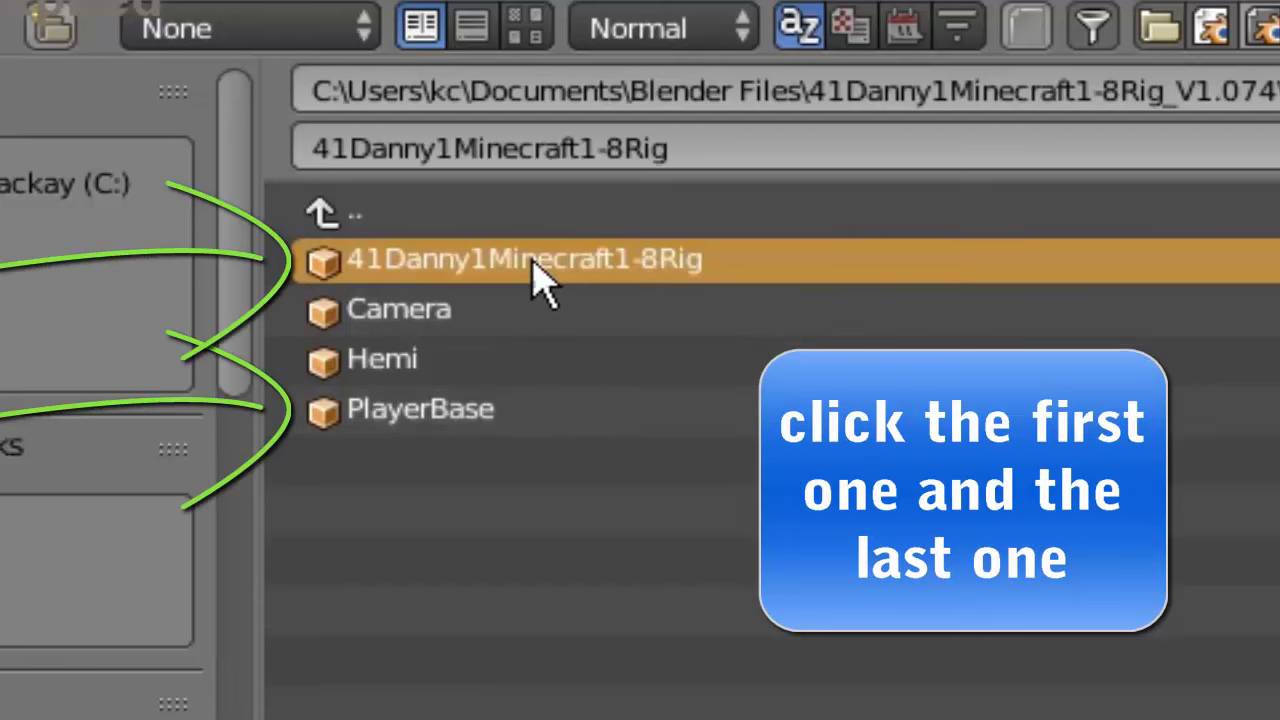
{"action": "left_click", "coordinate": [432, 425], "text": "shift"}
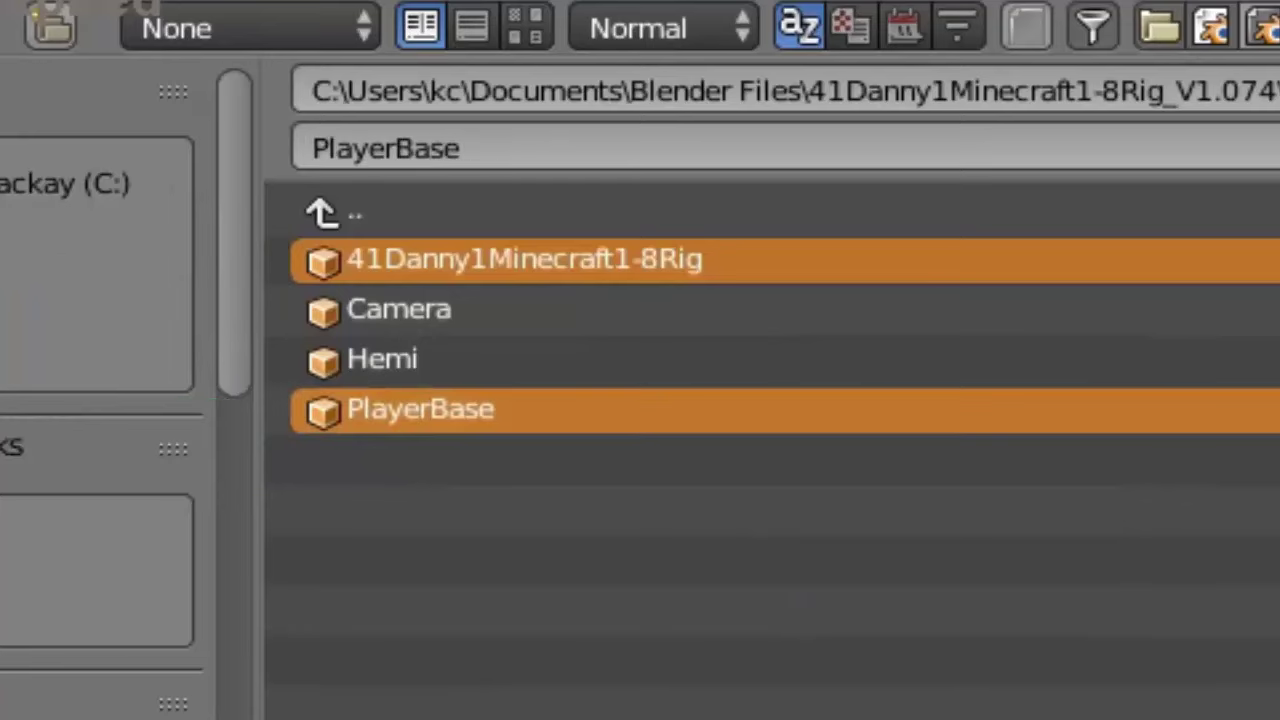
{"action": "key", "text": "Return"}
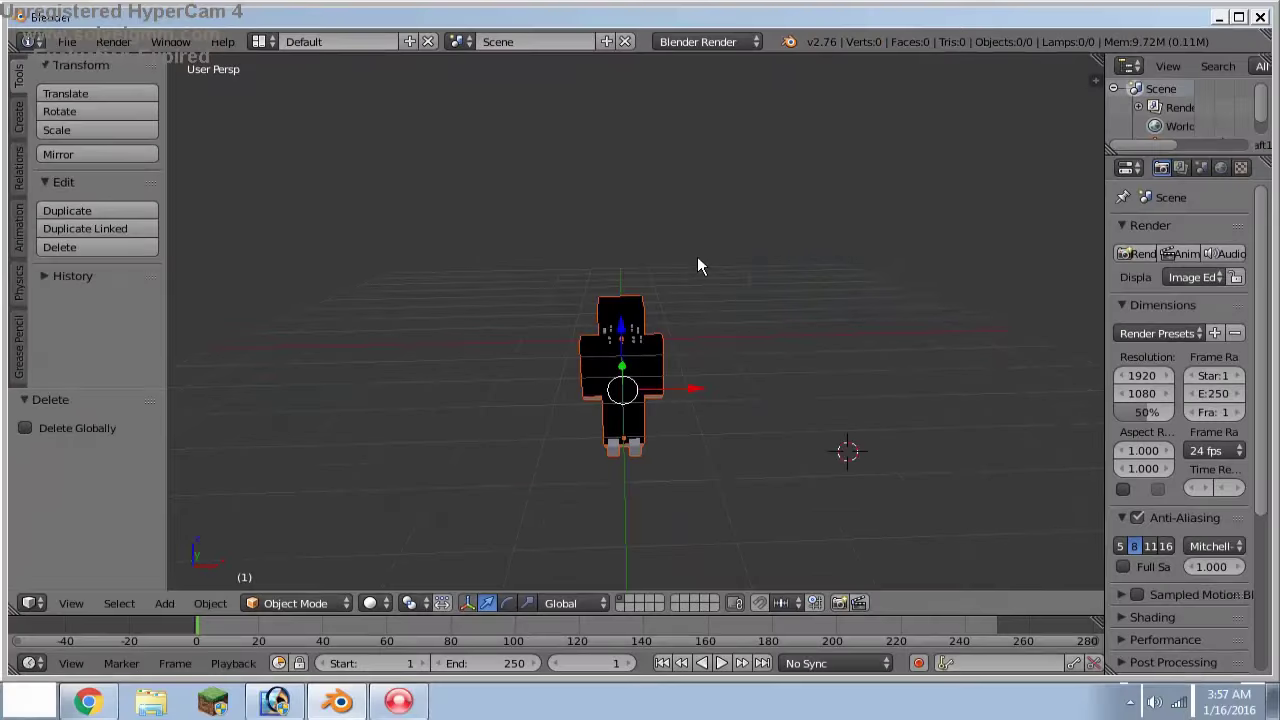
Step: Move the appended rig up above the ground grid, by about 0.7 along Y and 2.55 along Z
{"action": "middle_click_drag", "start_coordinate": [659, 409], "coordinate": [651, 411]}
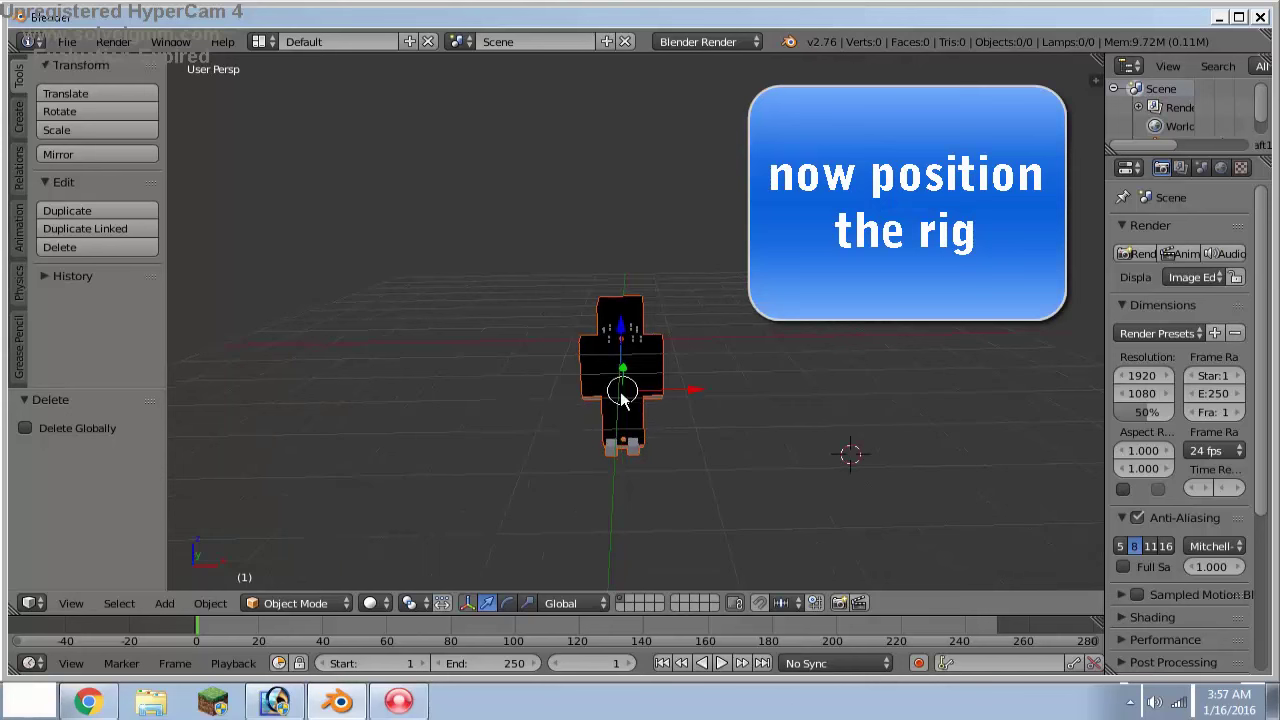
{"action": "key", "text": "g"}
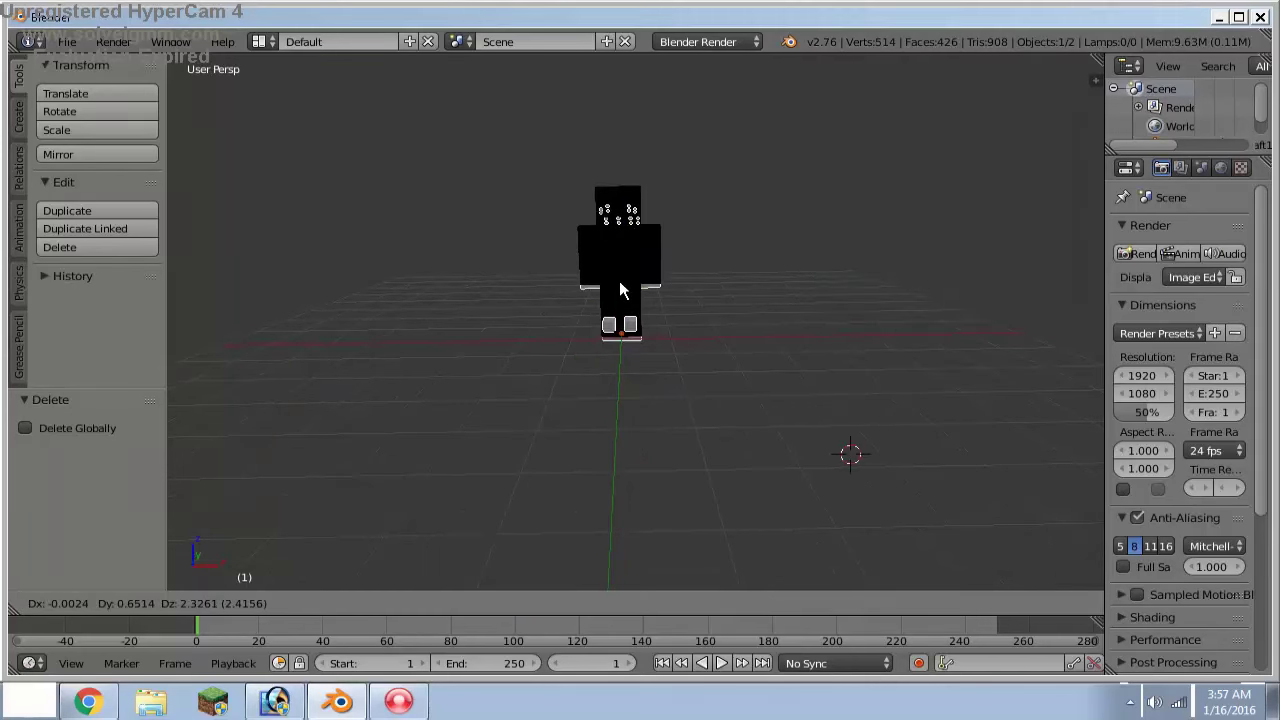
{"action": "left_click", "coordinate": [604, 203]}
{"action": "scroll", "coordinate": [661, 390], "scroll_direction": "up", "scroll_amount": 2}
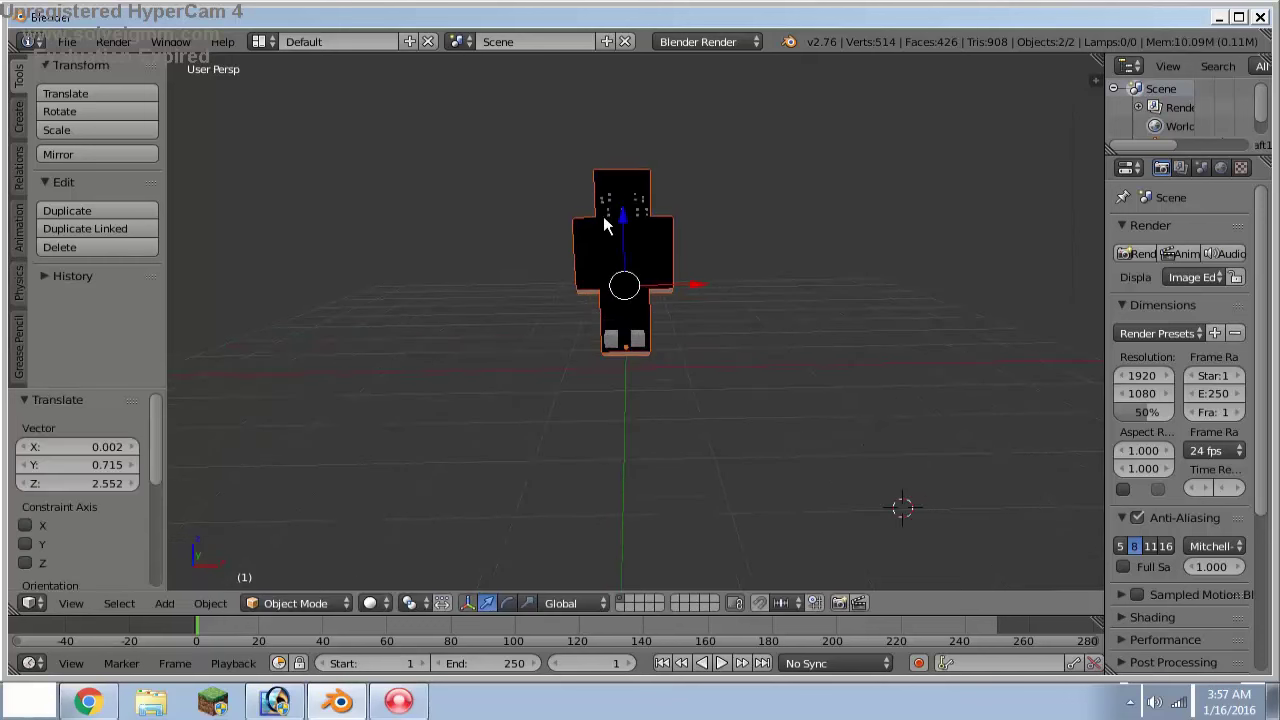
Step: Turn the rig slightly sideways with a trackball rotation of about -0.6° and -22.3°, plus view rotations of about 12.3° and -5.3°
{"action": "right_click", "coordinate": [657, 398]}
{"action": "key", "text": "r"}
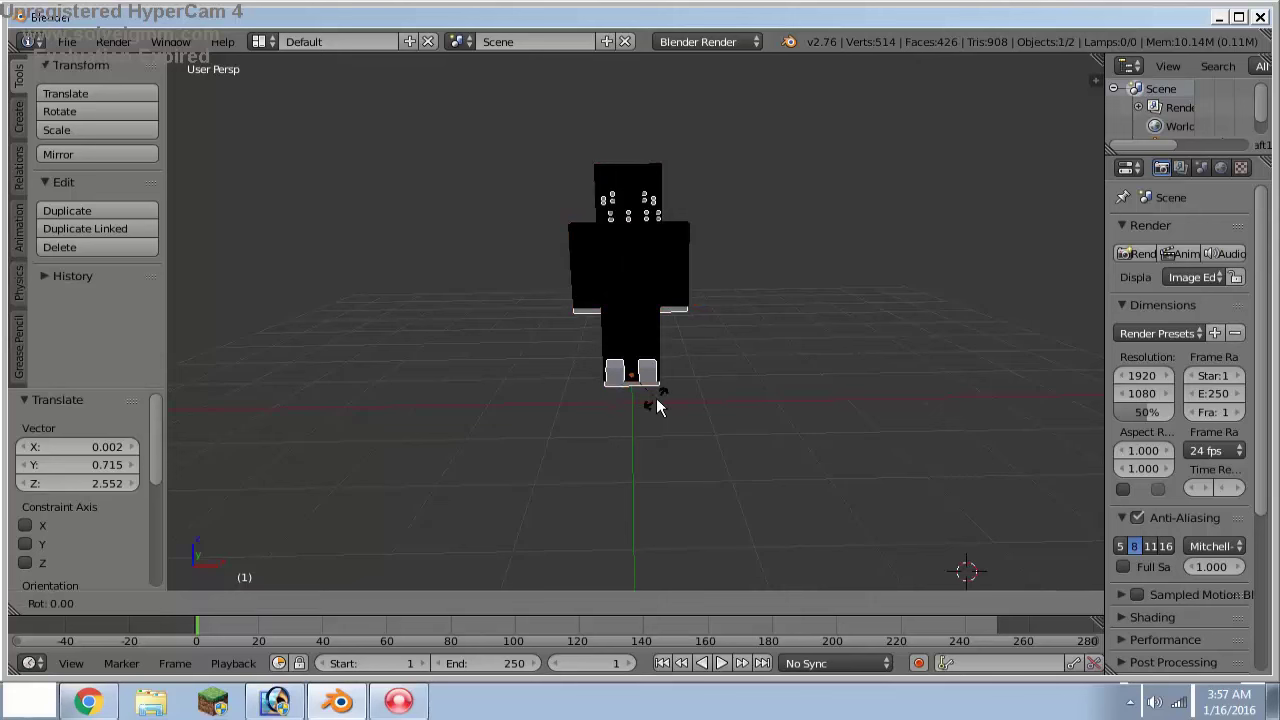
{"action": "key", "text": "r"}
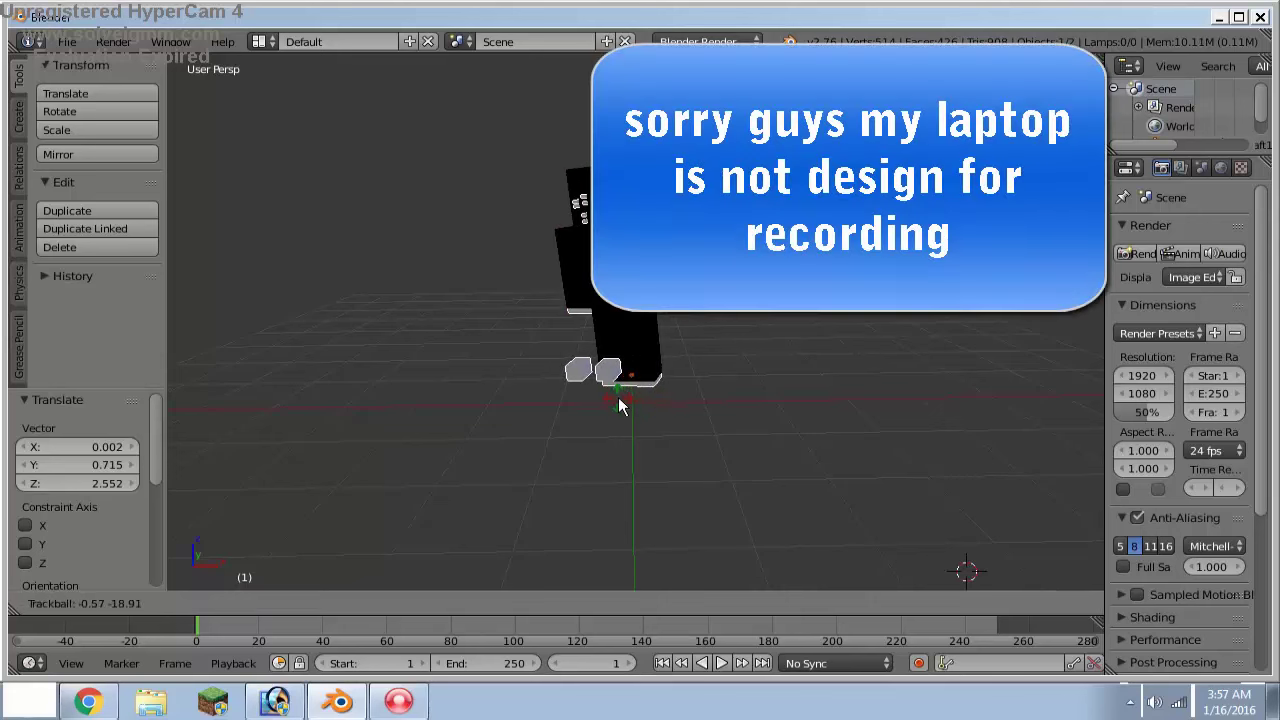
{"action": "left_click", "coordinate": [640, 405]}
{"action": "key", "text": "r"}
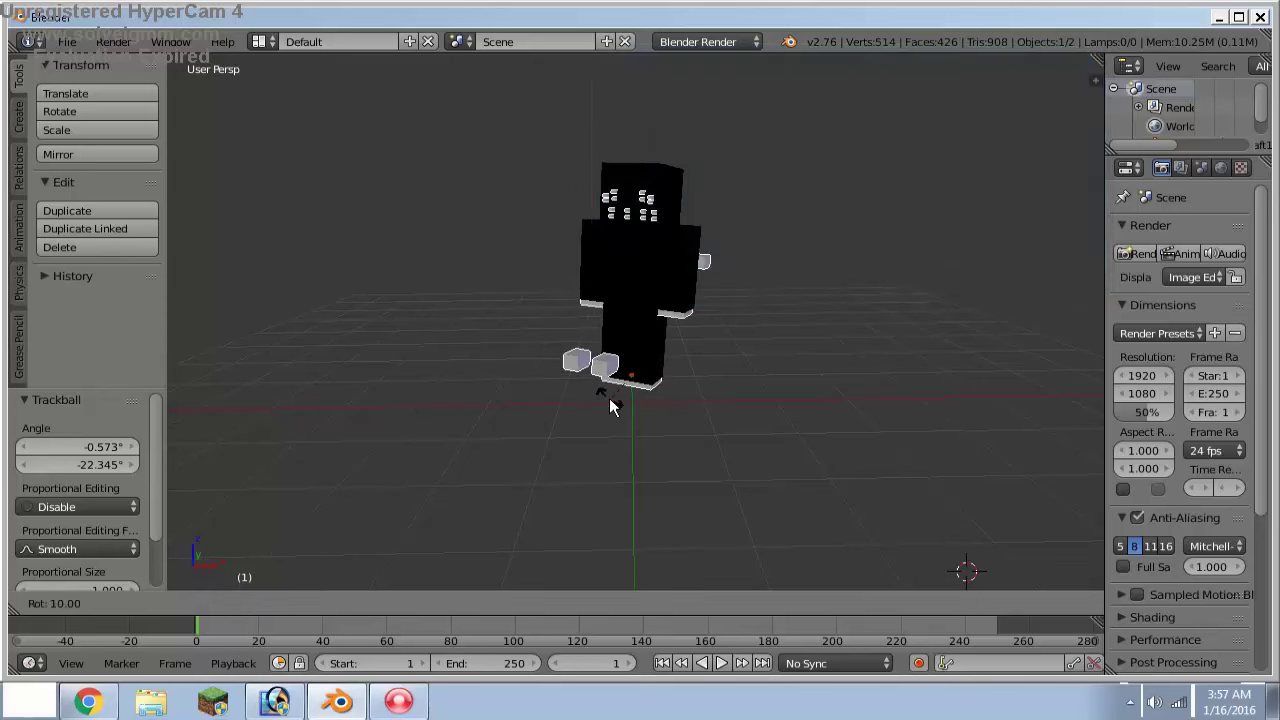
{"action": "left_click", "coordinate": [738, 265]}
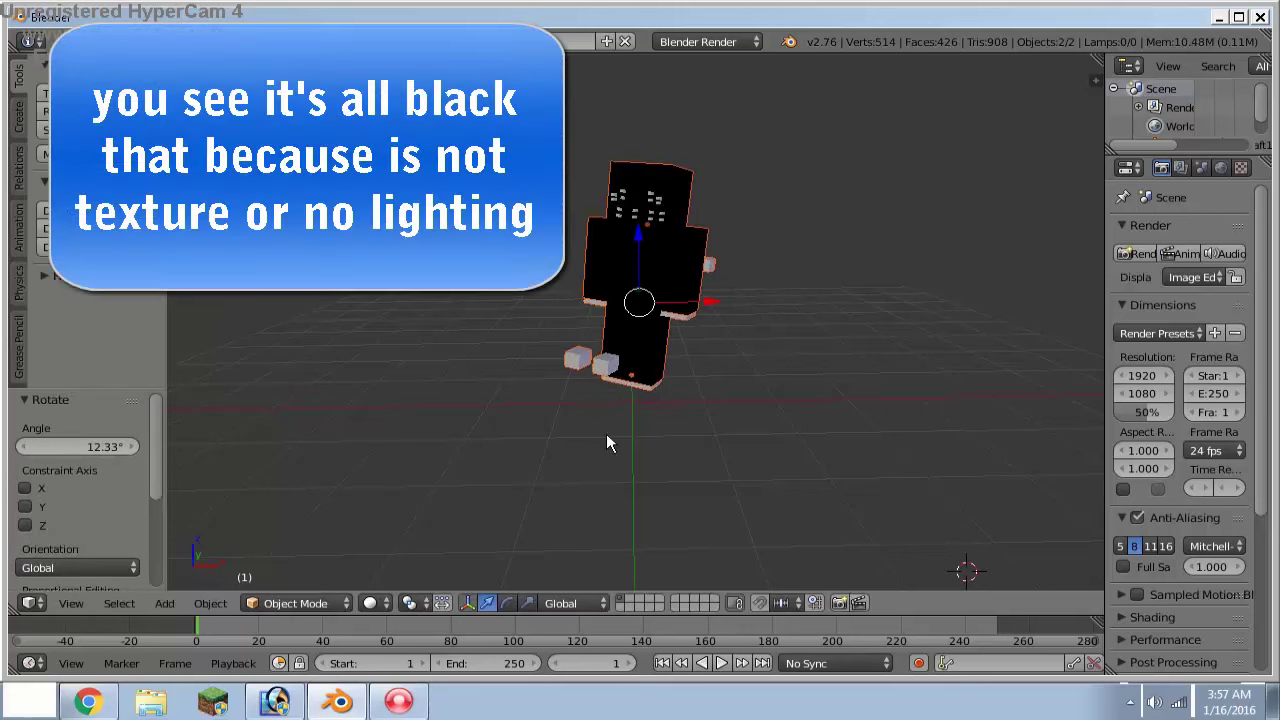
{"action": "key", "text": "r"}
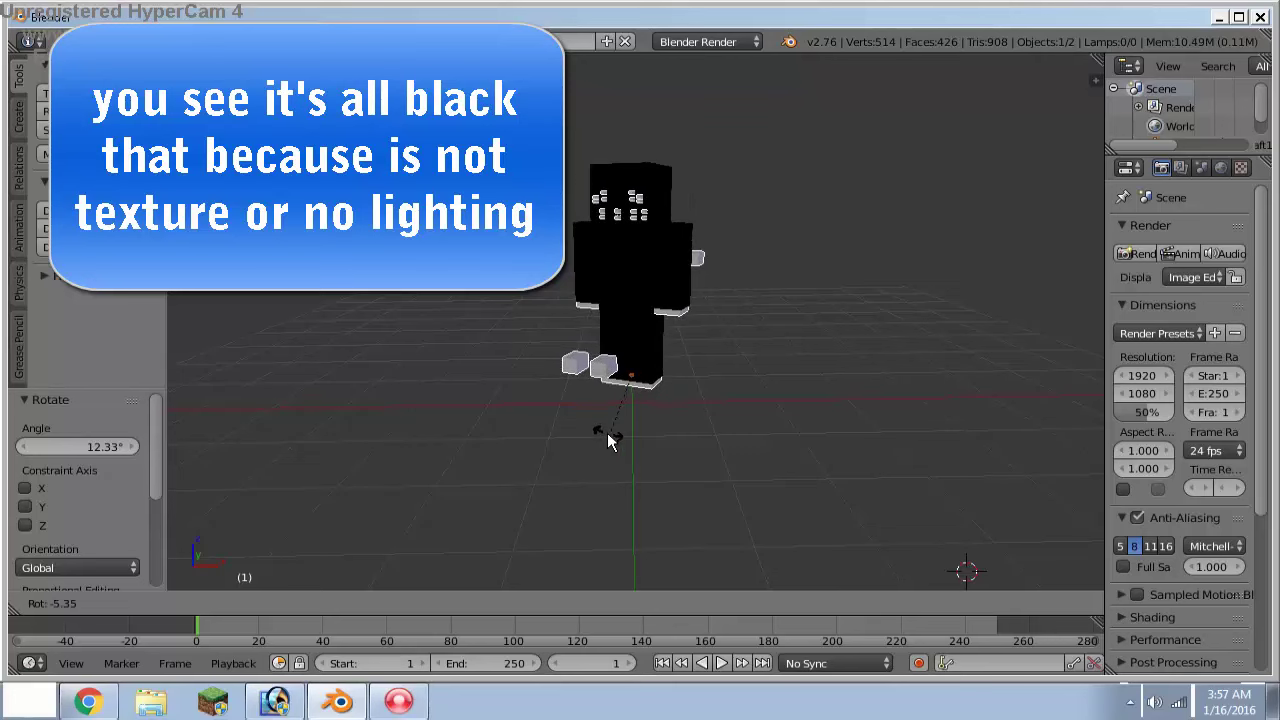
{"action": "left_click", "coordinate": [607, 432]}
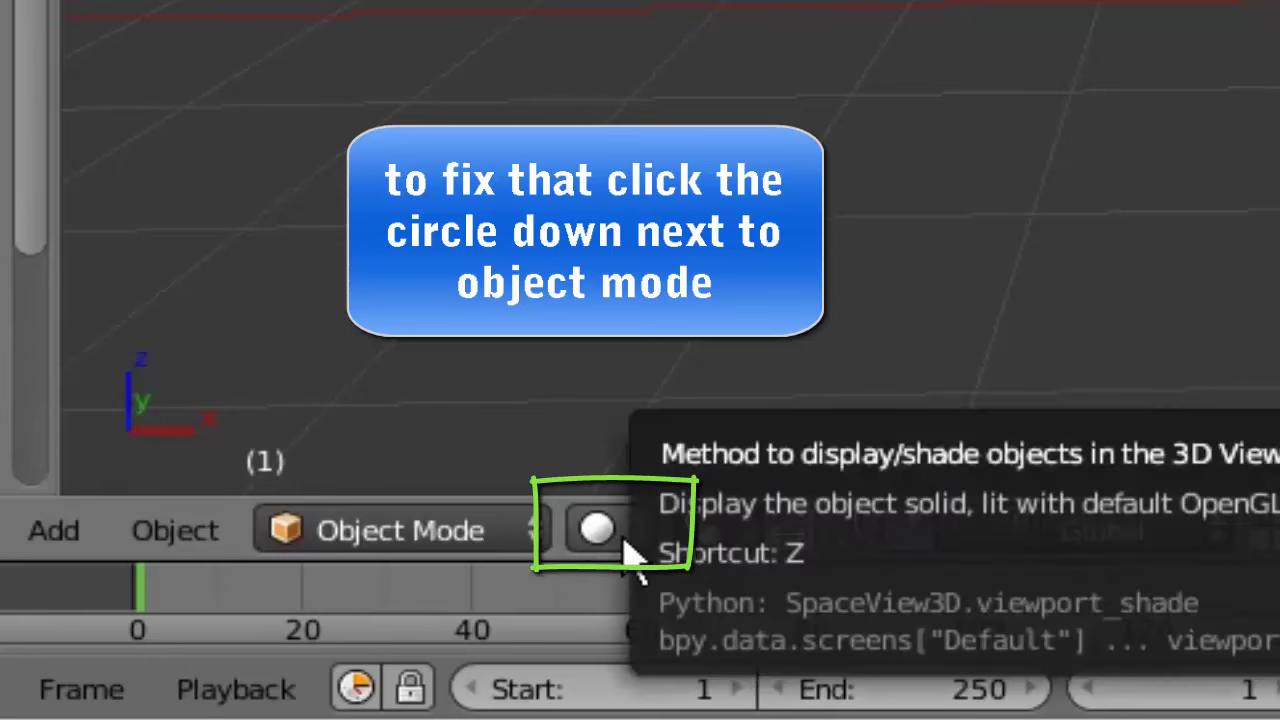
Step: Set the viewport shading to Texture and deselect all objects
{"action": "left_click", "coordinate": [625, 548]}
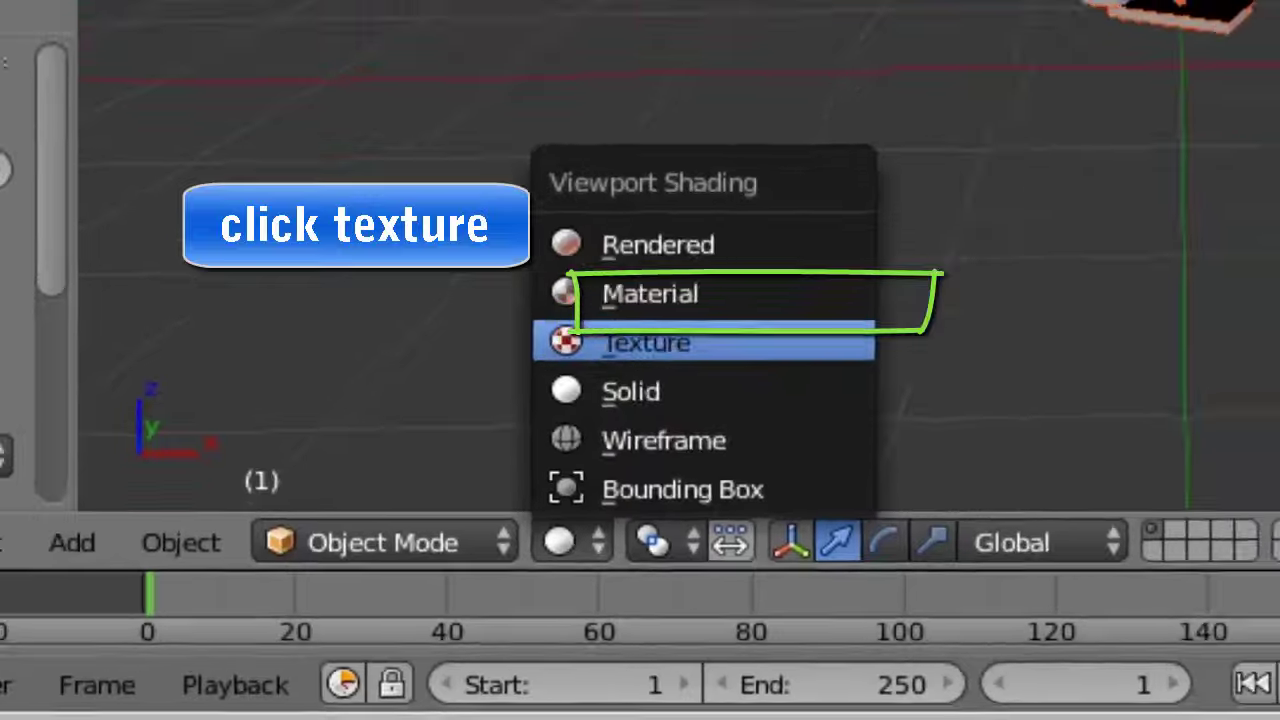
{"action": "left_click", "coordinate": [722, 310]}
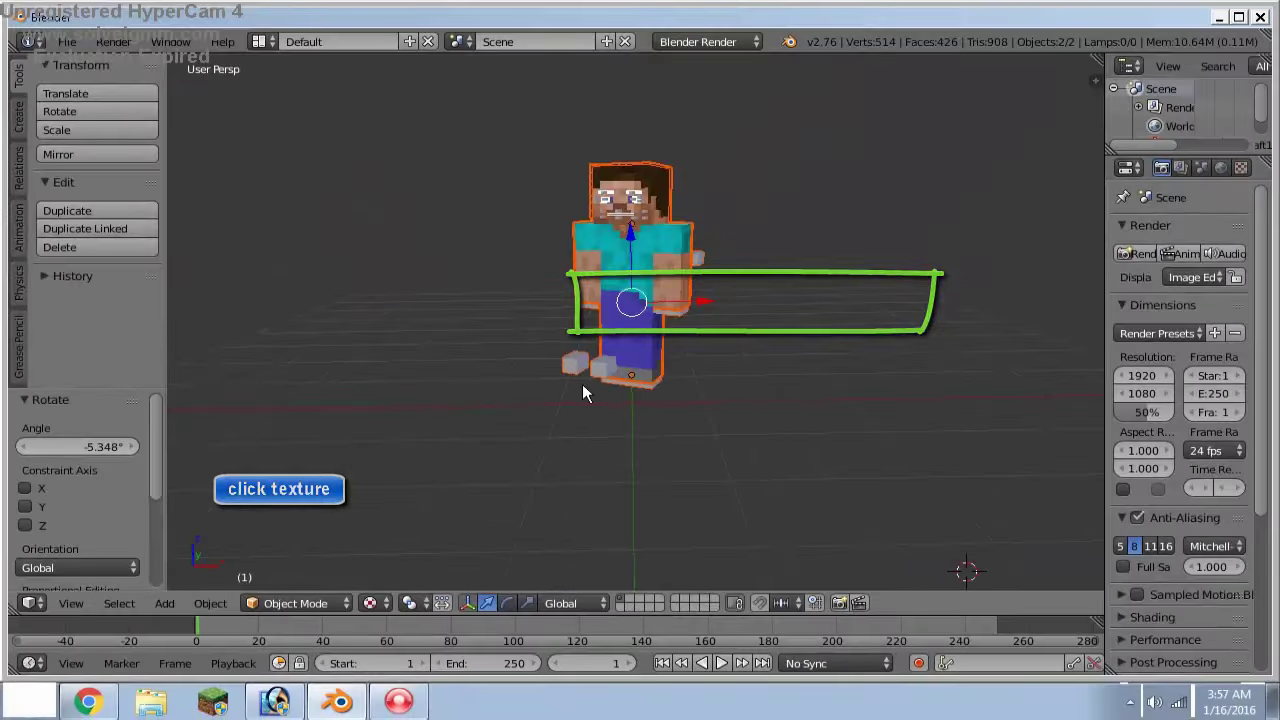
{"action": "key", "text": "a"}
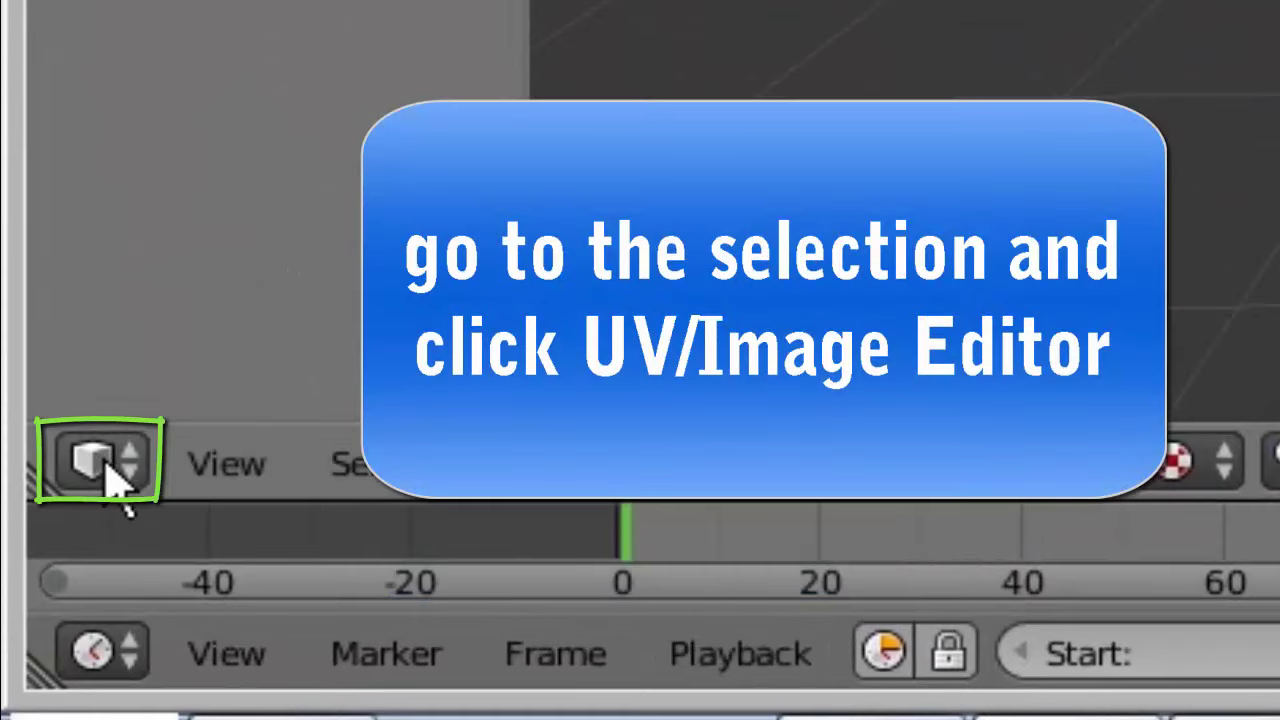
Step: Change the 3D viewport to the UV/Image Editor and show the Char image in it
{"action": "left_click", "coordinate": [104, 464]}
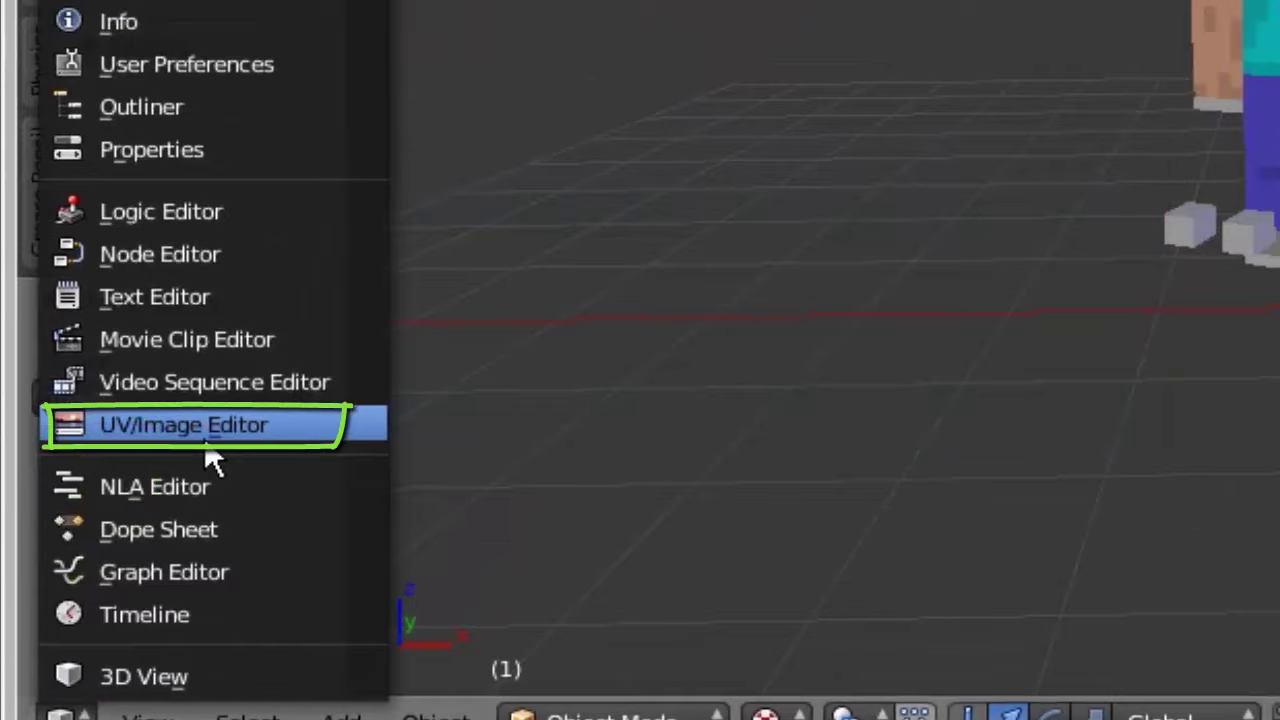
{"action": "left_click", "coordinate": [207, 446]}
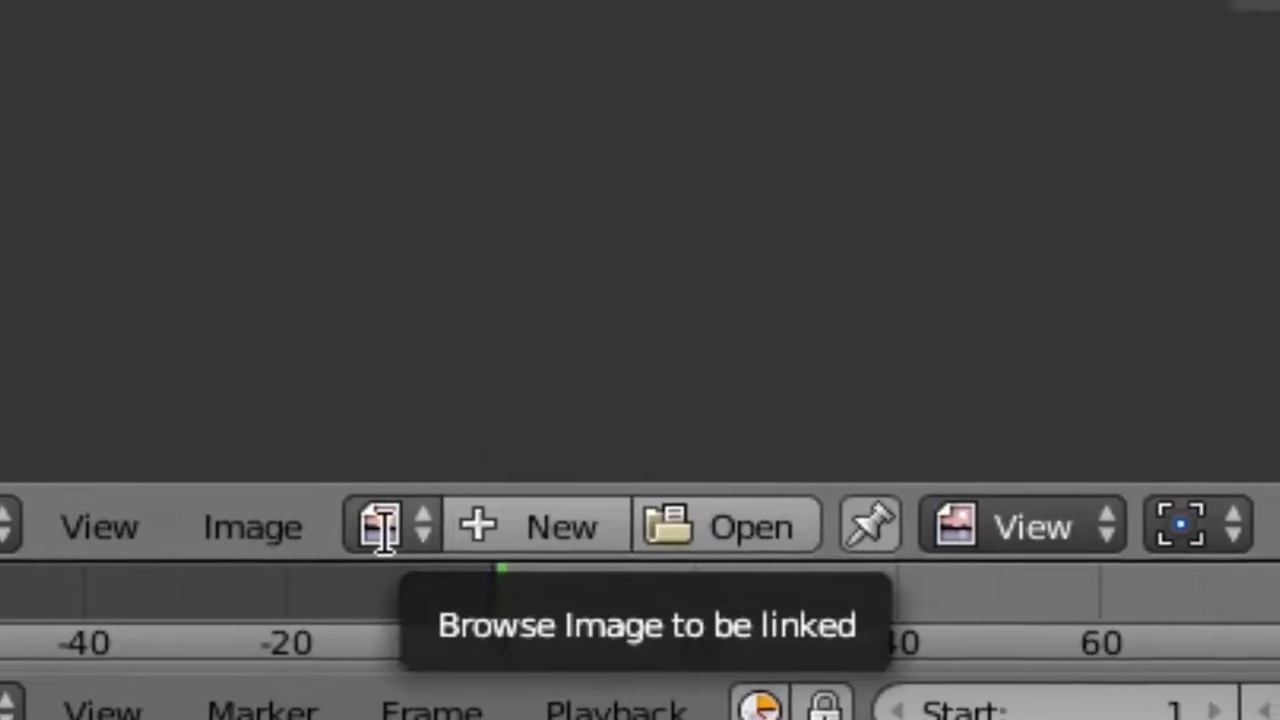
{"action": "left_click", "coordinate": [430, 418]}
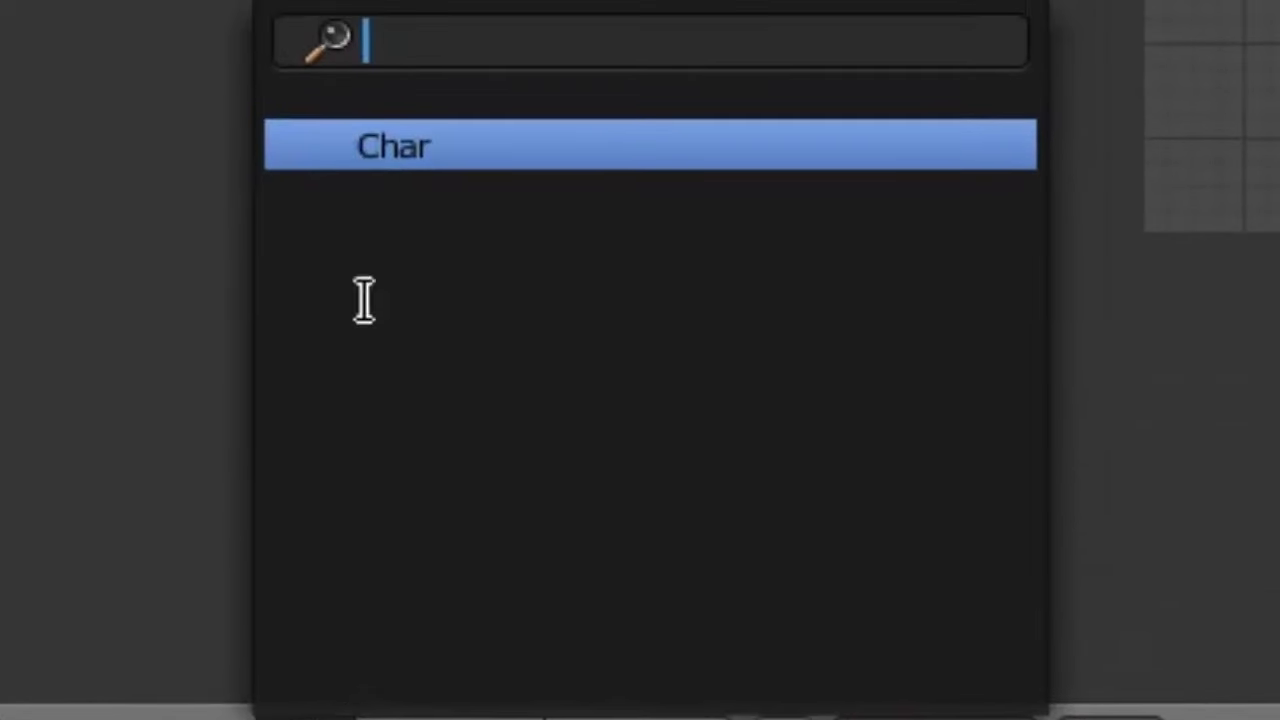
{"action": "left_click", "coordinate": [418, 160]}
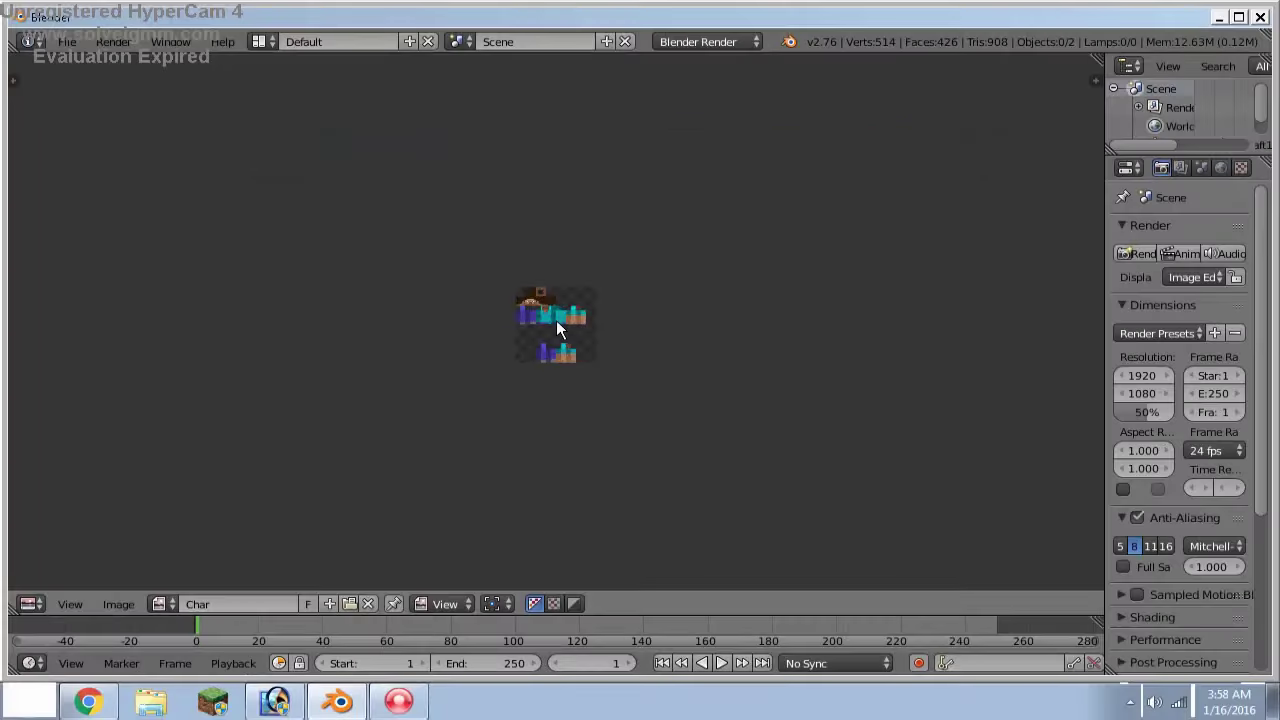
{"action": "scroll", "coordinate": [556, 320], "scroll_direction": "up", "scroll_amount": 2}
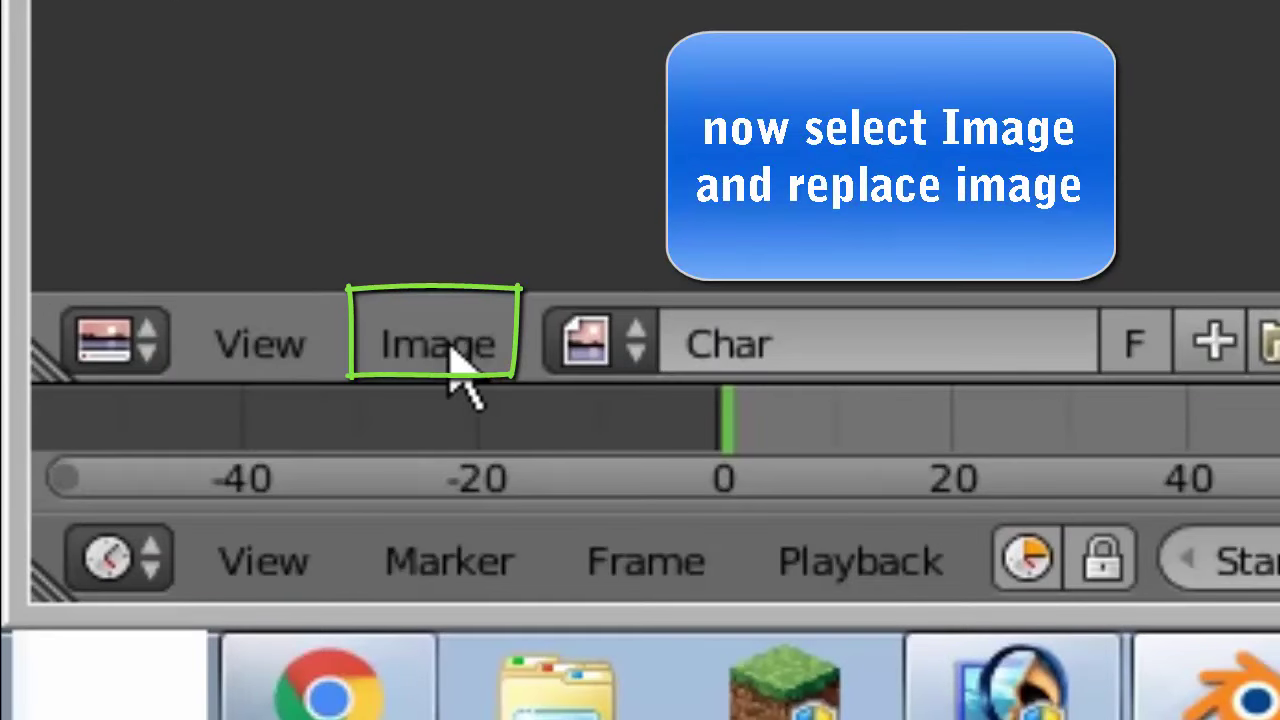
Step: Replace the Char image with MySkin1.8.png from the Minecraft PICS Skins folder
{"action": "left_click", "coordinate": [455, 365]}
{"action": "left_click", "coordinate": [455, 365]}
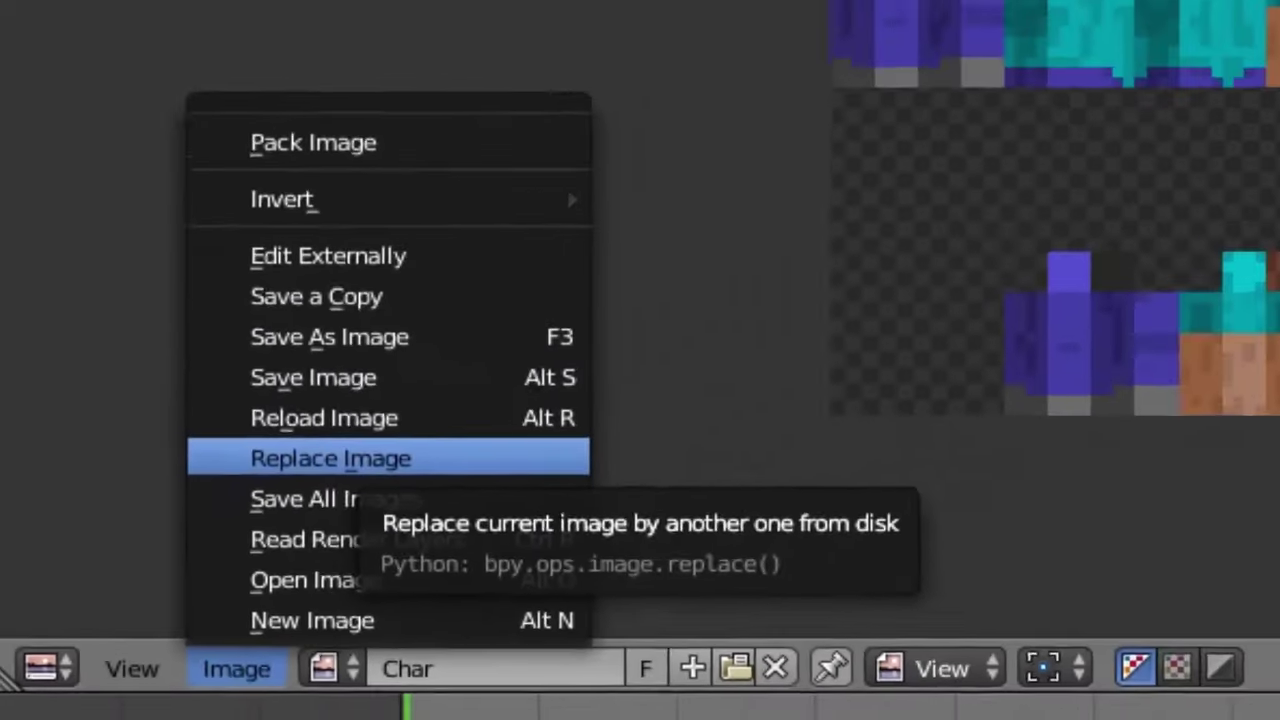
{"action": "left_click", "coordinate": [584, 418]}
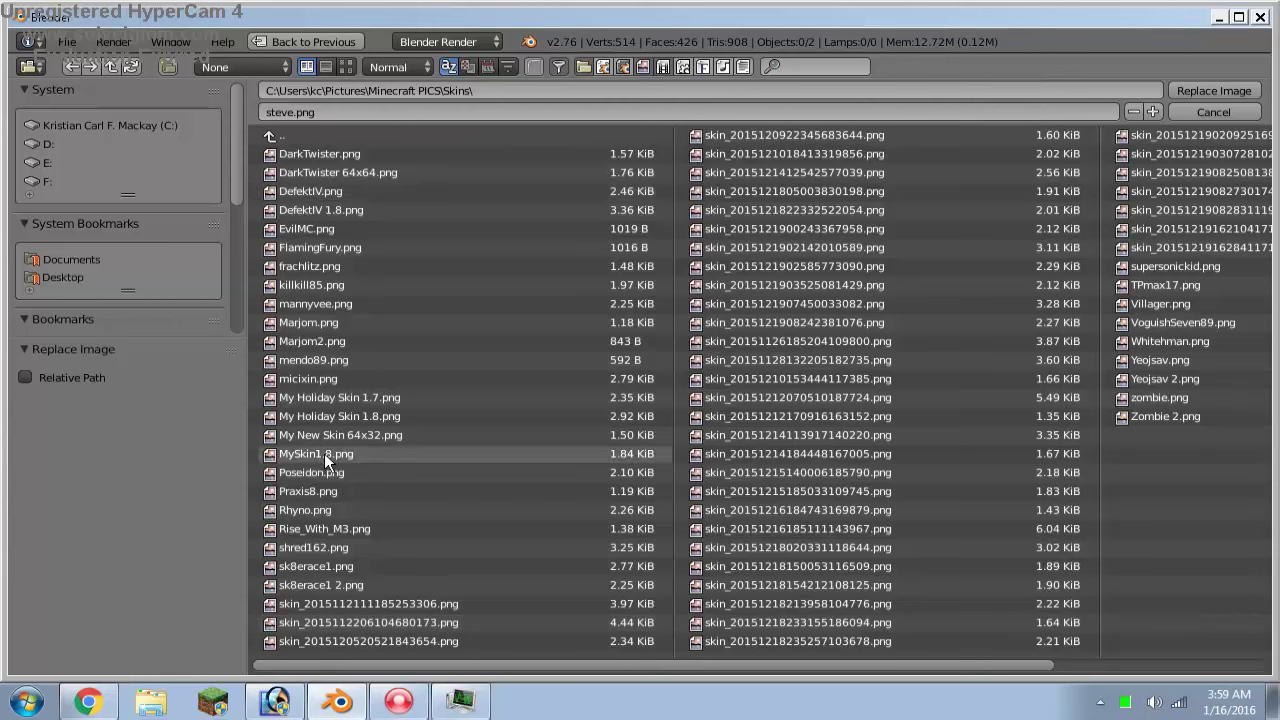
{"action": "left_click", "coordinate": [322, 454]}
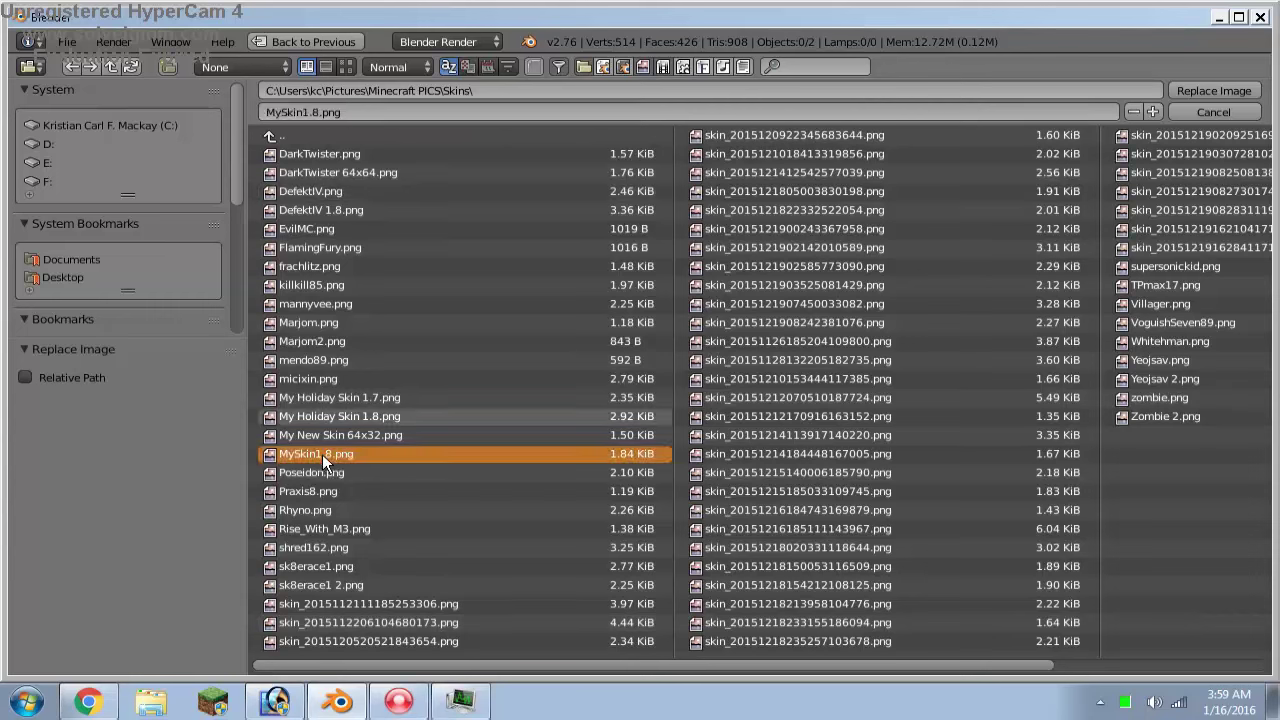
{"action": "left_click", "coordinate": [1210, 90]}
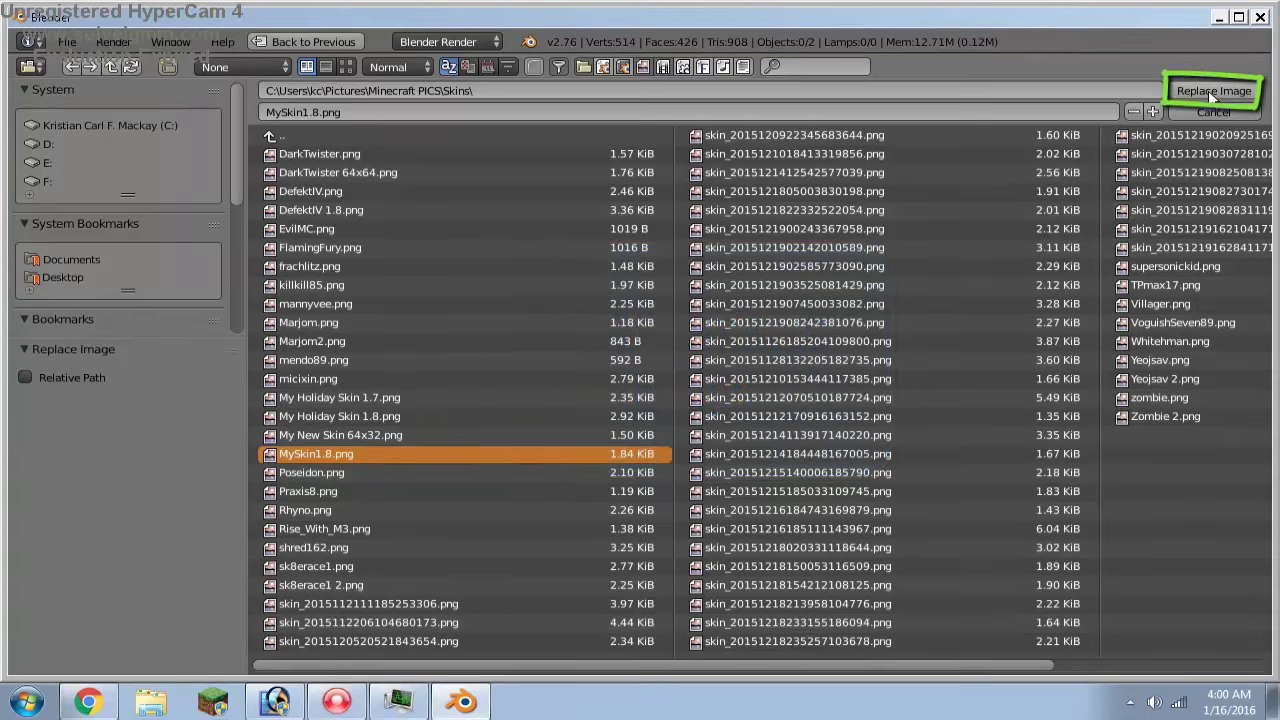
{"action": "left_click", "coordinate": [1213, 92]}
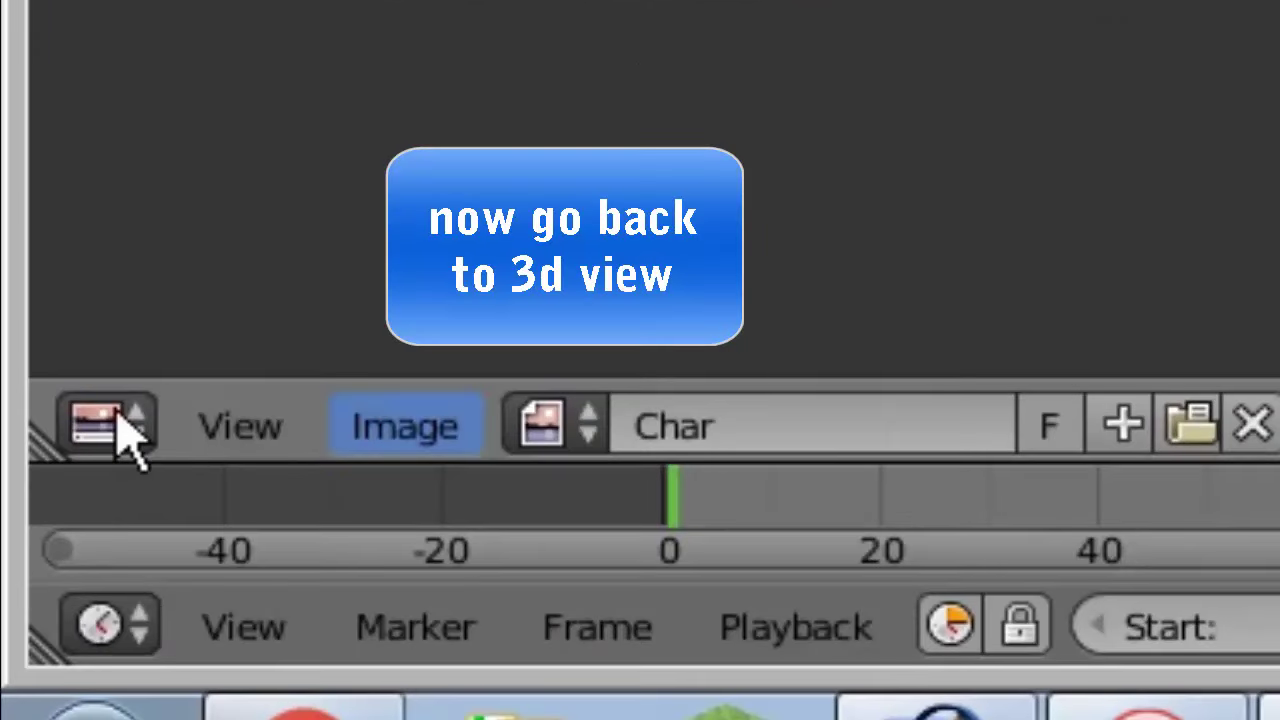
Step: Change the image editor back to the 3D View and widen the Properties editor to show the full render settings
{"action": "left_click", "coordinate": [118, 420]}
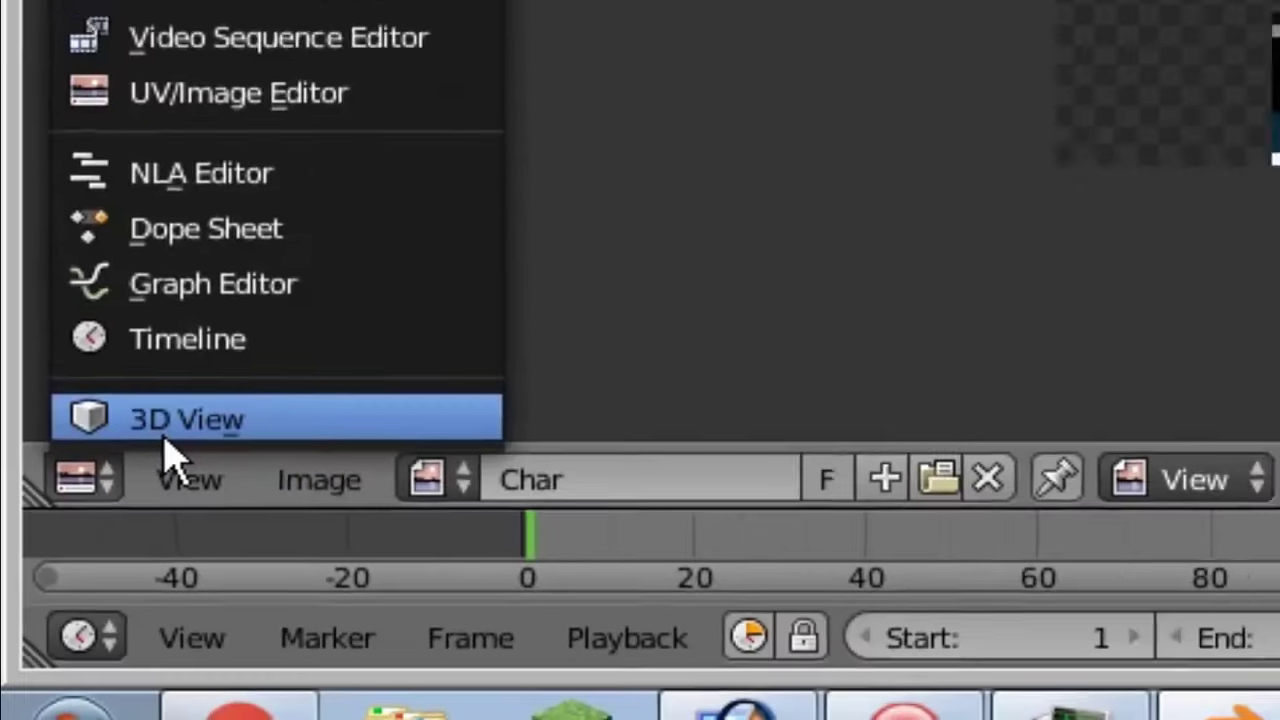
{"action": "left_click", "coordinate": [197, 362]}
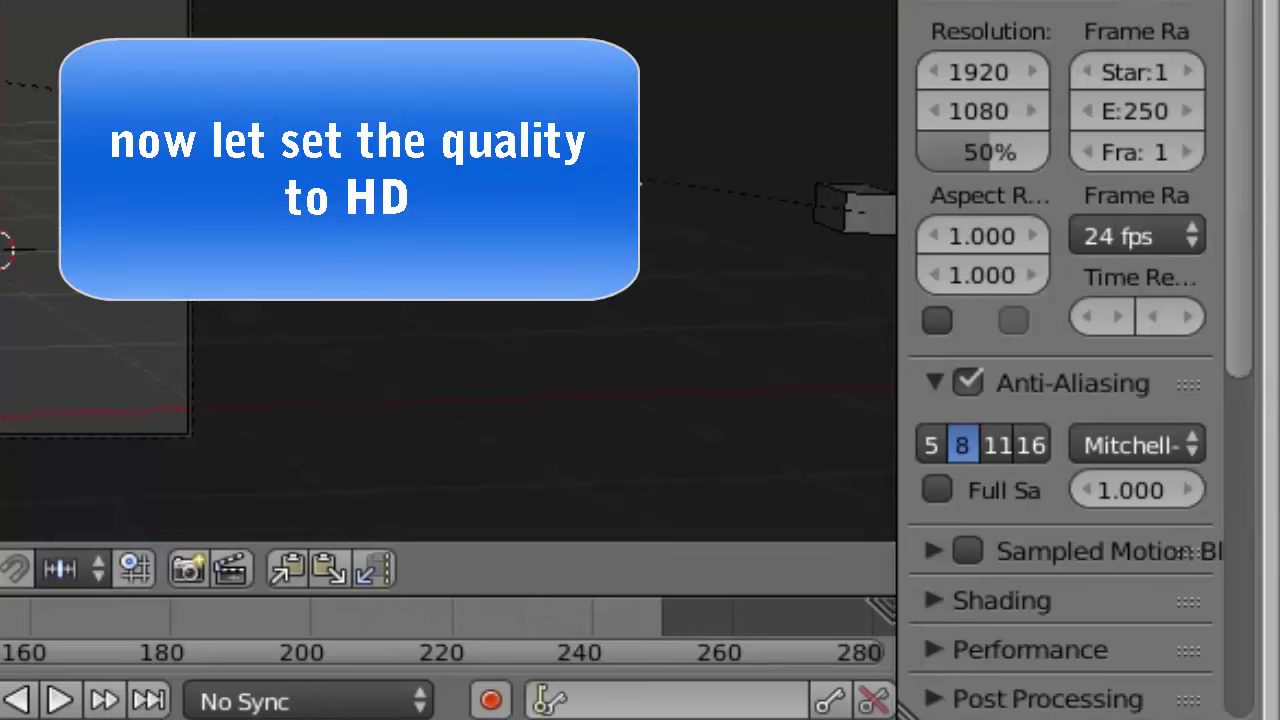
{"action": "left_click_drag", "start_coordinate": [1104, 431], "coordinate": [1099, 431]}
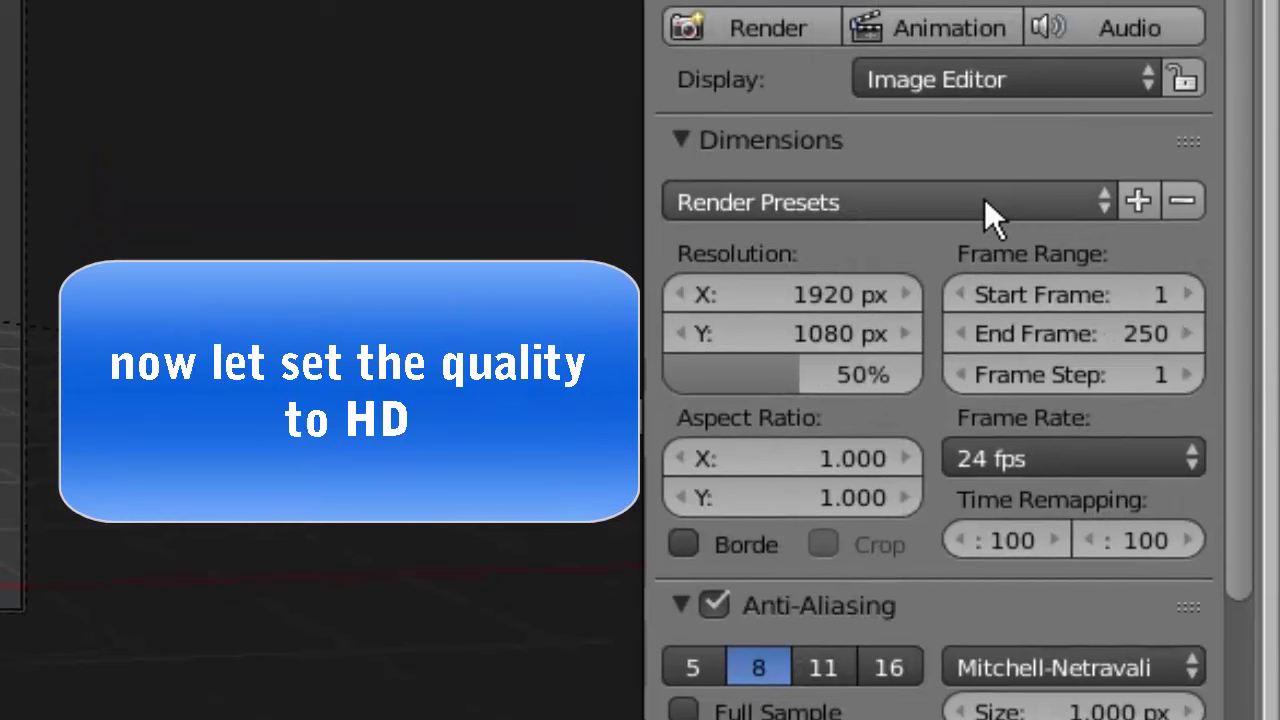
Step: Apply the HDTV 720p render preset and set the shading alpha mode to Transparent
{"action": "left_click", "coordinate": [984, 201]}
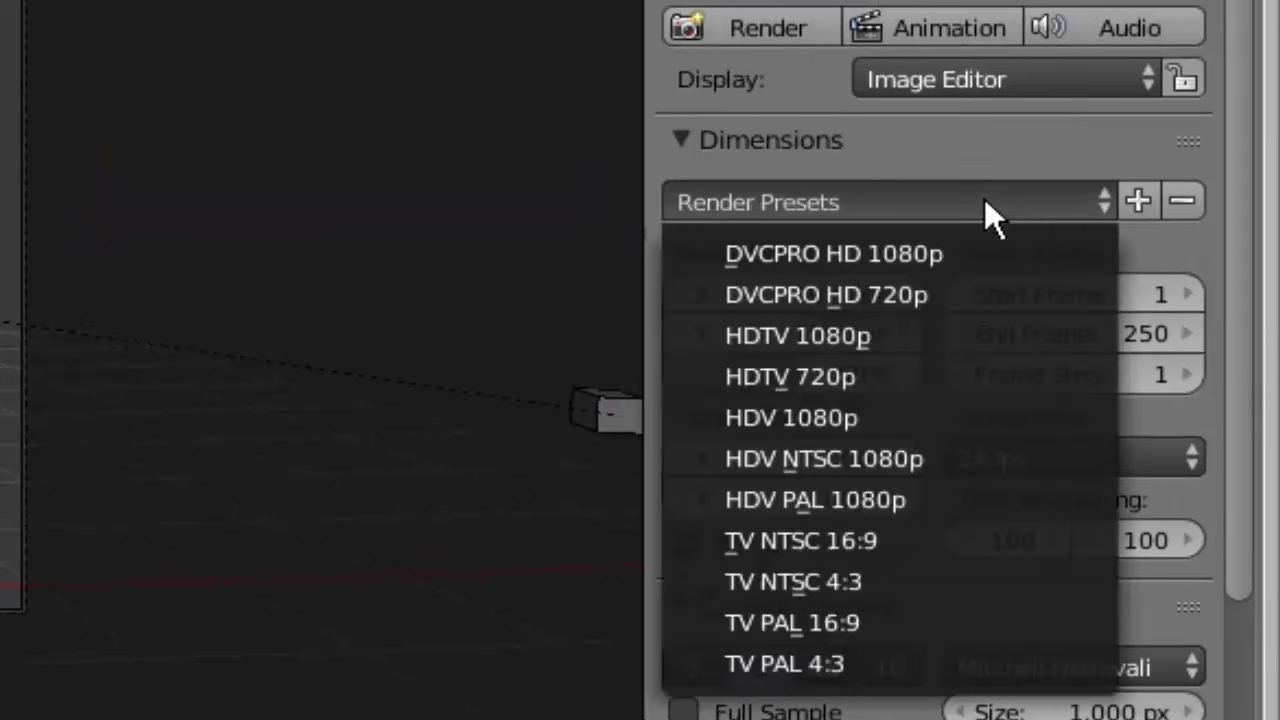
{"action": "left_click", "coordinate": [855, 374]}
{"action": "scroll", "coordinate": [855, 345], "scroll_direction": "down", "scroll_amount": 4}
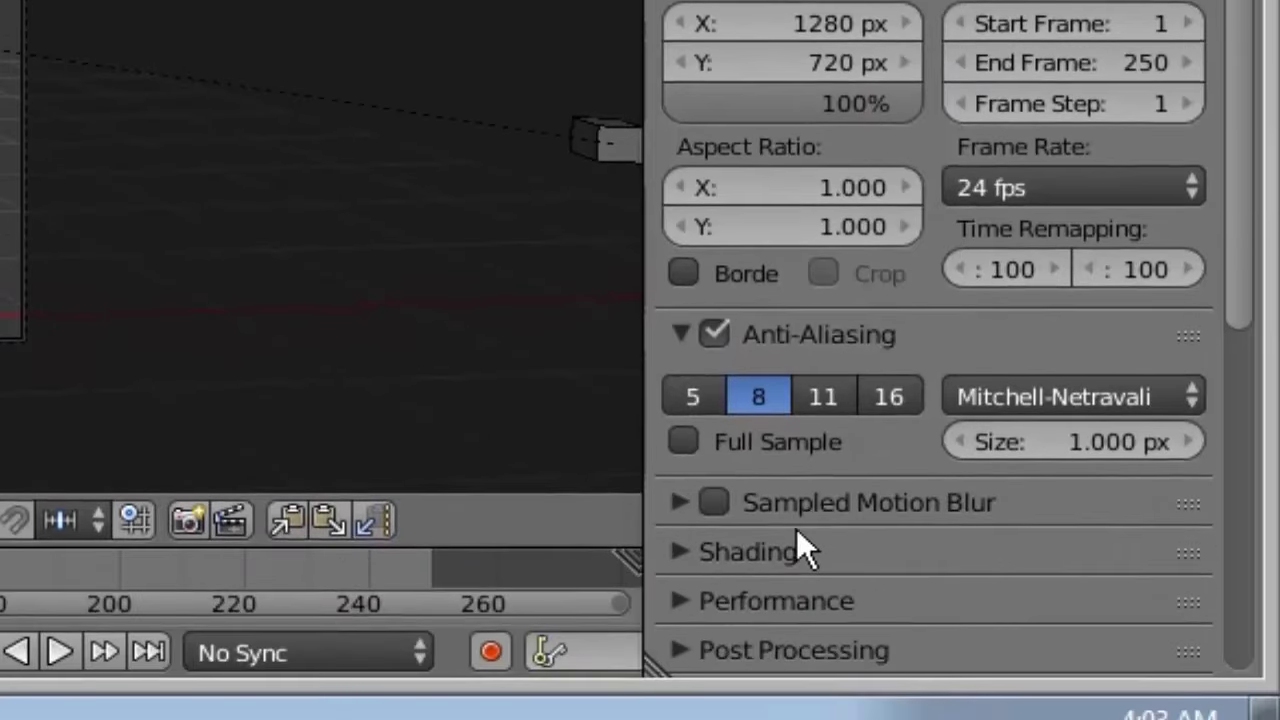
{"action": "scroll", "coordinate": [805, 625], "scroll_direction": "down", "scroll_amount": 4}
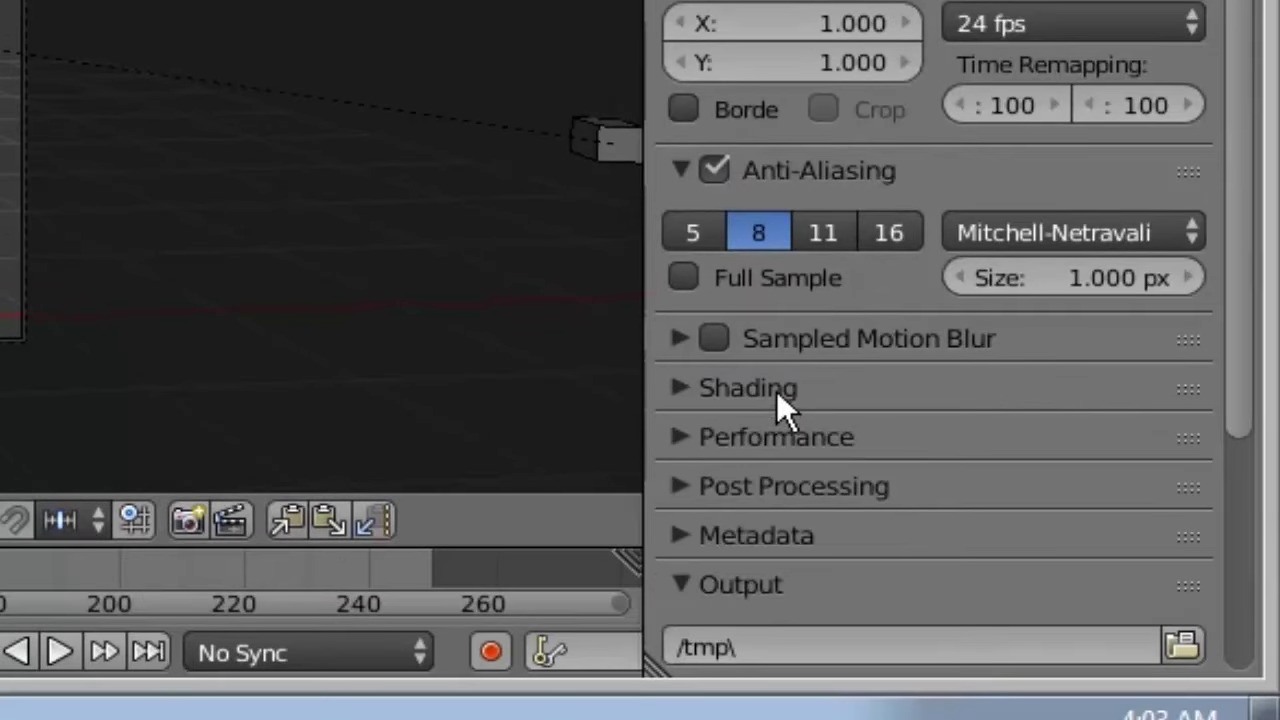
{"action": "left_click", "coordinate": [776, 388]}
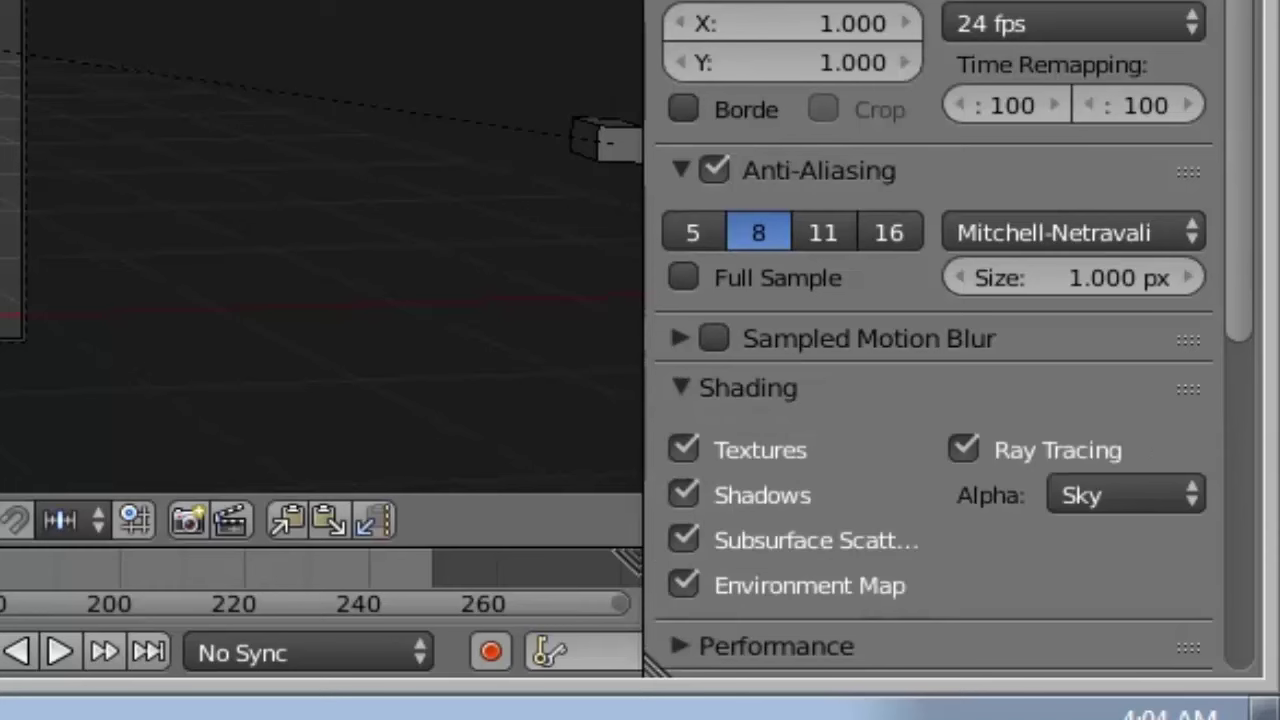
{"action": "scroll", "coordinate": [56, 280], "scroll_direction": "down", "scroll_amount": 1}
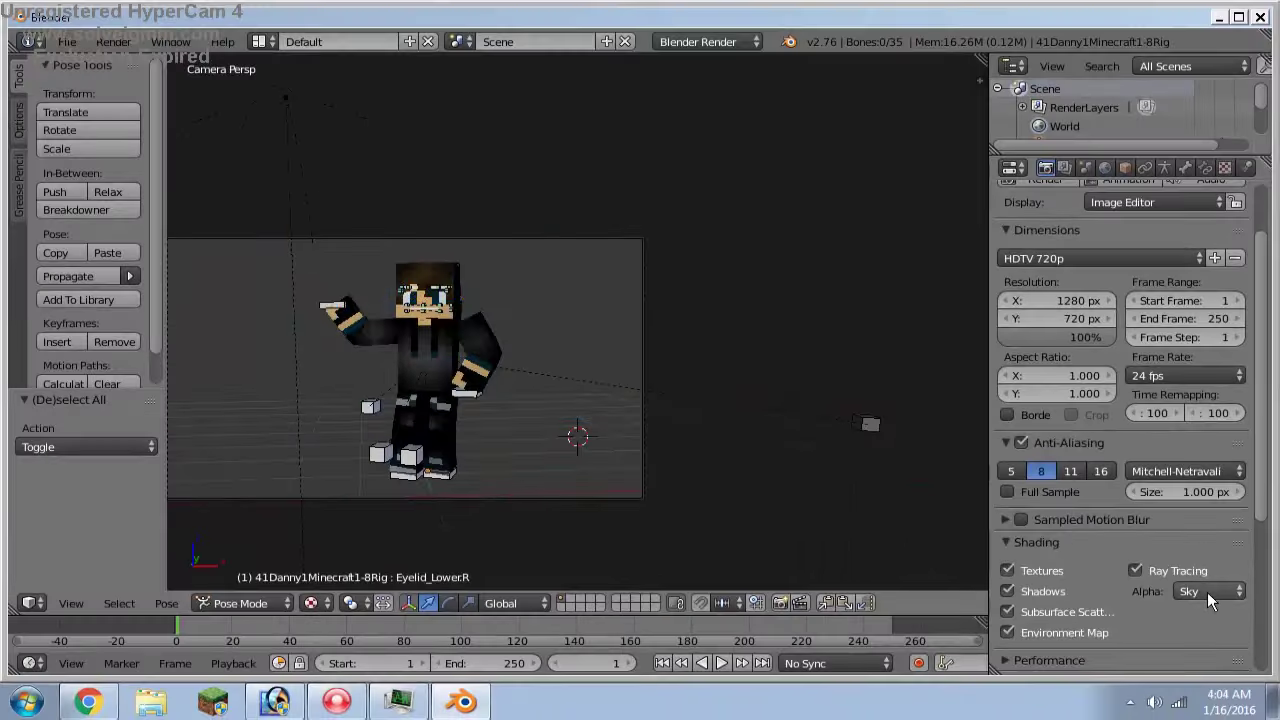
{"action": "left_click", "coordinate": [1150, 524]}
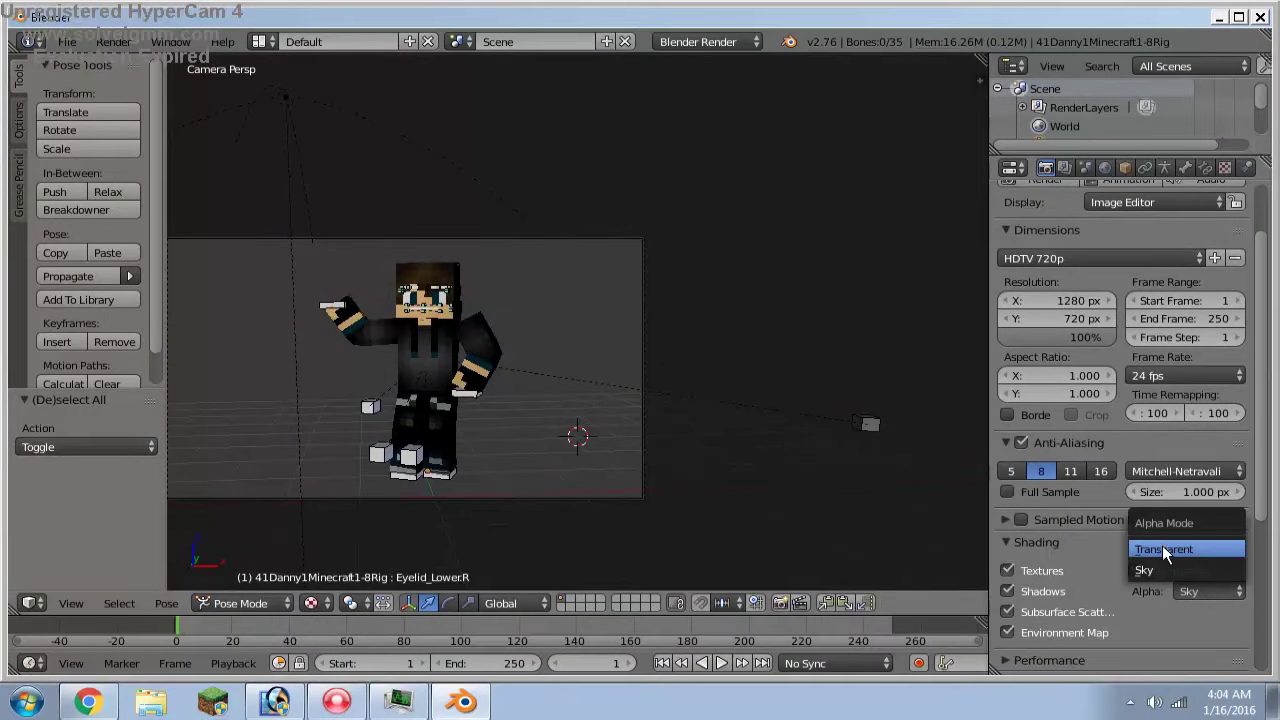
{"action": "left_click", "coordinate": [1163, 550]}
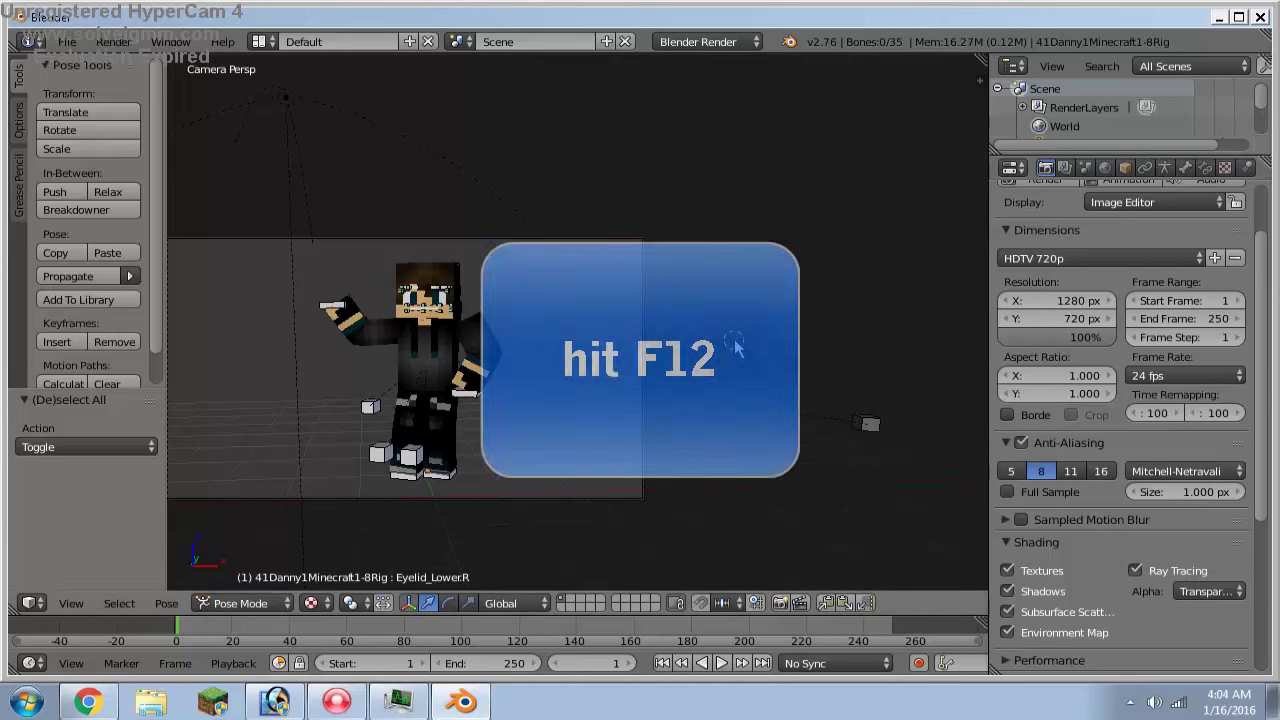
Step: Render the posed Minecraft character from the camera view
{"action": "key", "text": "F12"}
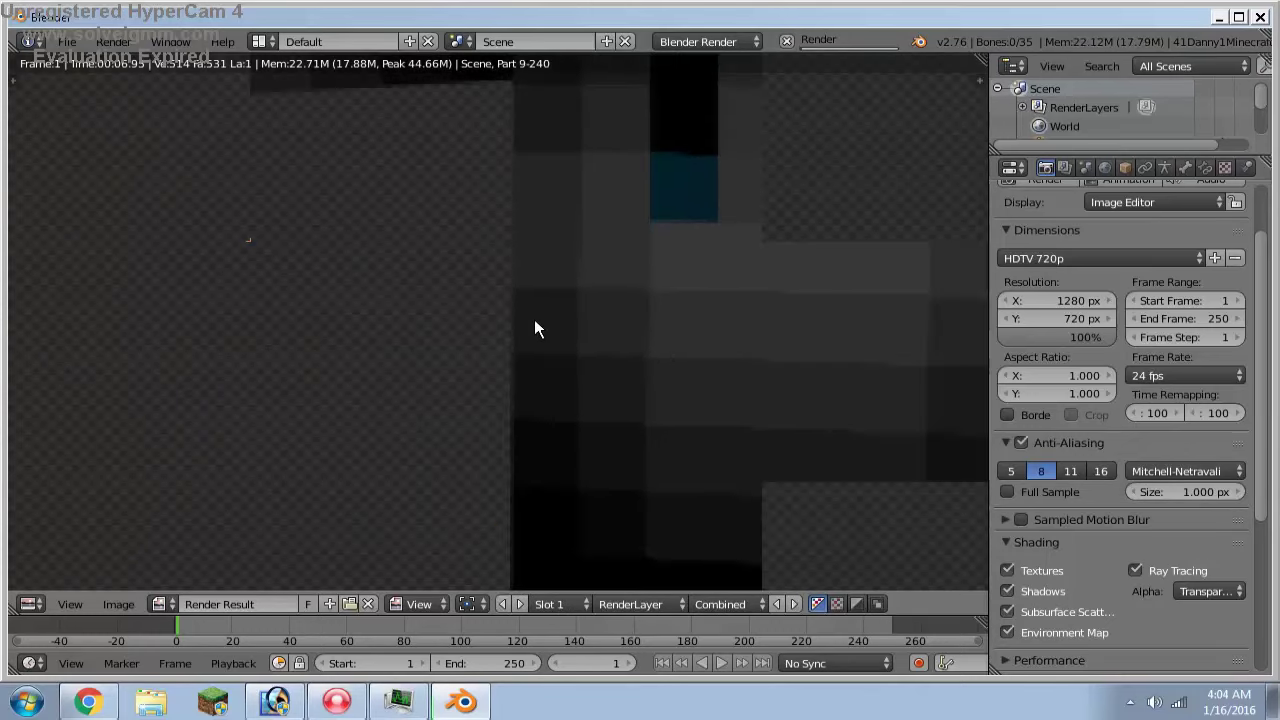
{"action": "scroll", "coordinate": [552, 312], "scroll_direction": "down", "scroll_amount": 2}
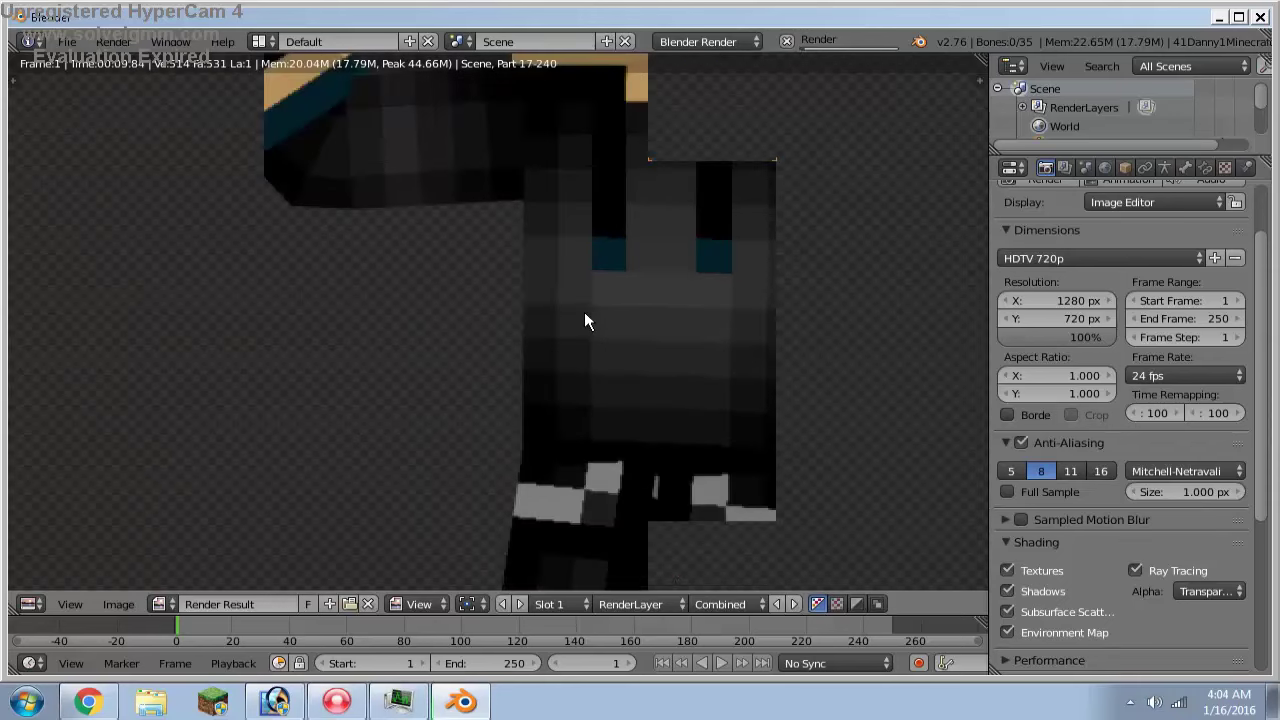
{"action": "scroll", "coordinate": [586, 319], "scroll_direction": "down", "scroll_amount": 1}
{"action": "scroll", "coordinate": [585, 320], "scroll_direction": "down", "scroll_amount": 1}
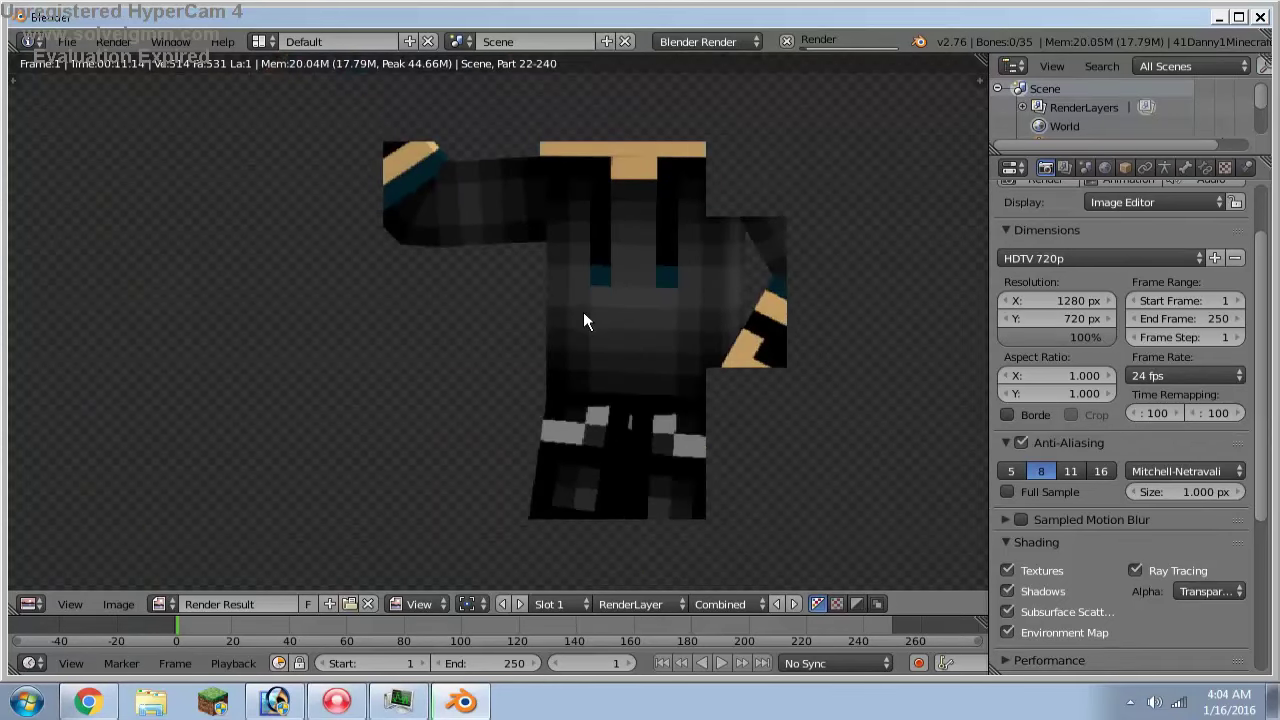
{"action": "scroll", "coordinate": [584, 320], "scroll_direction": "down", "scroll_amount": 1}
{"action": "scroll", "coordinate": [584, 320], "scroll_direction": "down", "scroll_amount": 1}
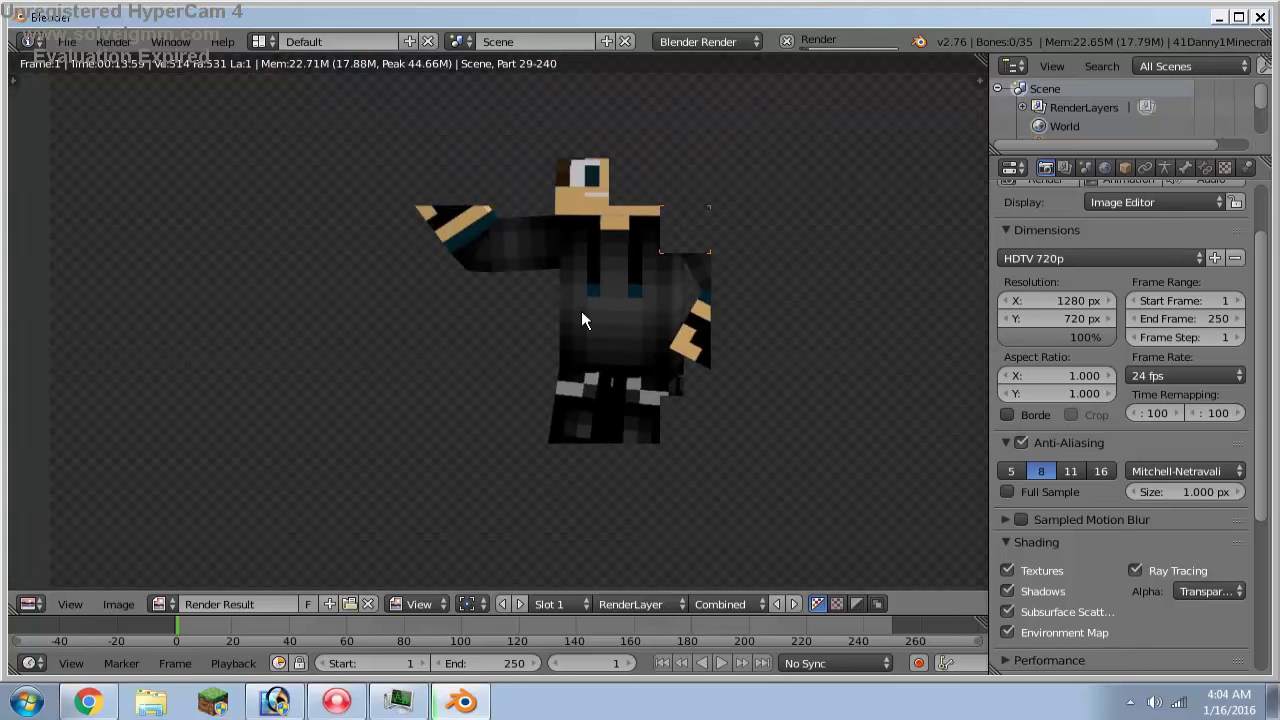
{"action": "scroll", "coordinate": [582, 315], "scroll_direction": "down", "scroll_amount": 1}
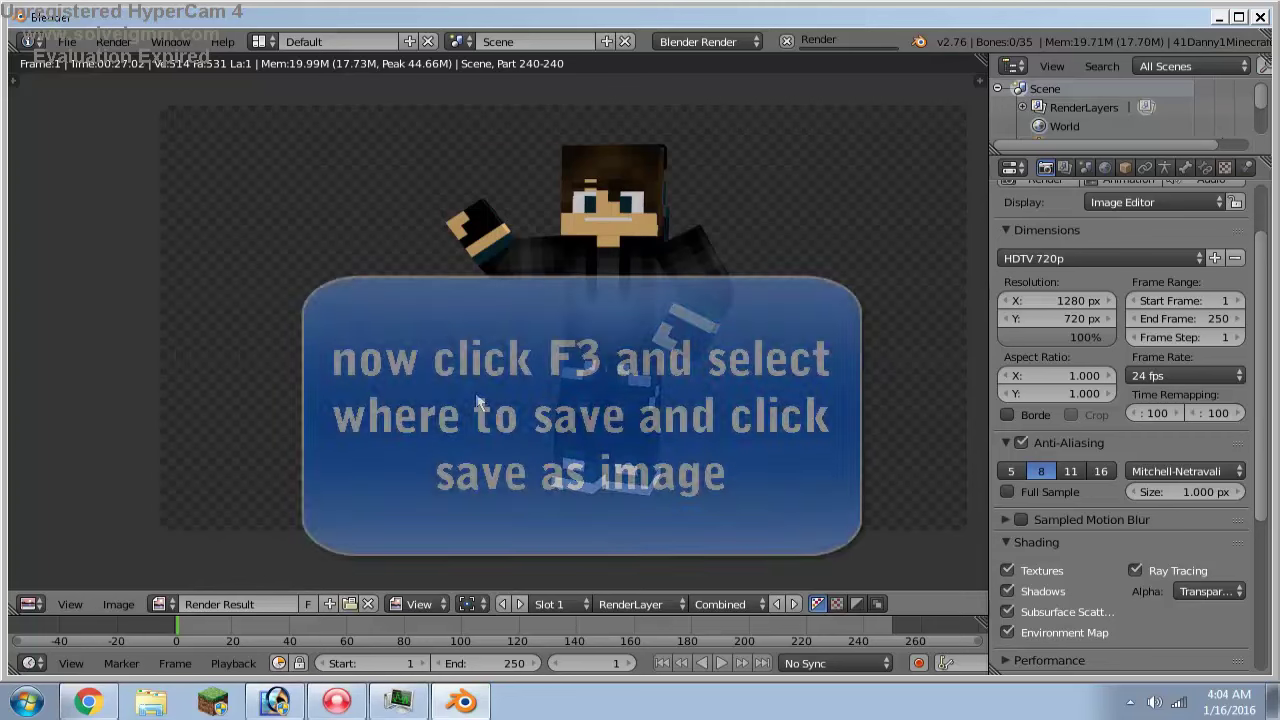
Step: Save the rendered image to the Desktop as untitled.png in PNG format with RGBA
{"action": "key", "text": "F3"}
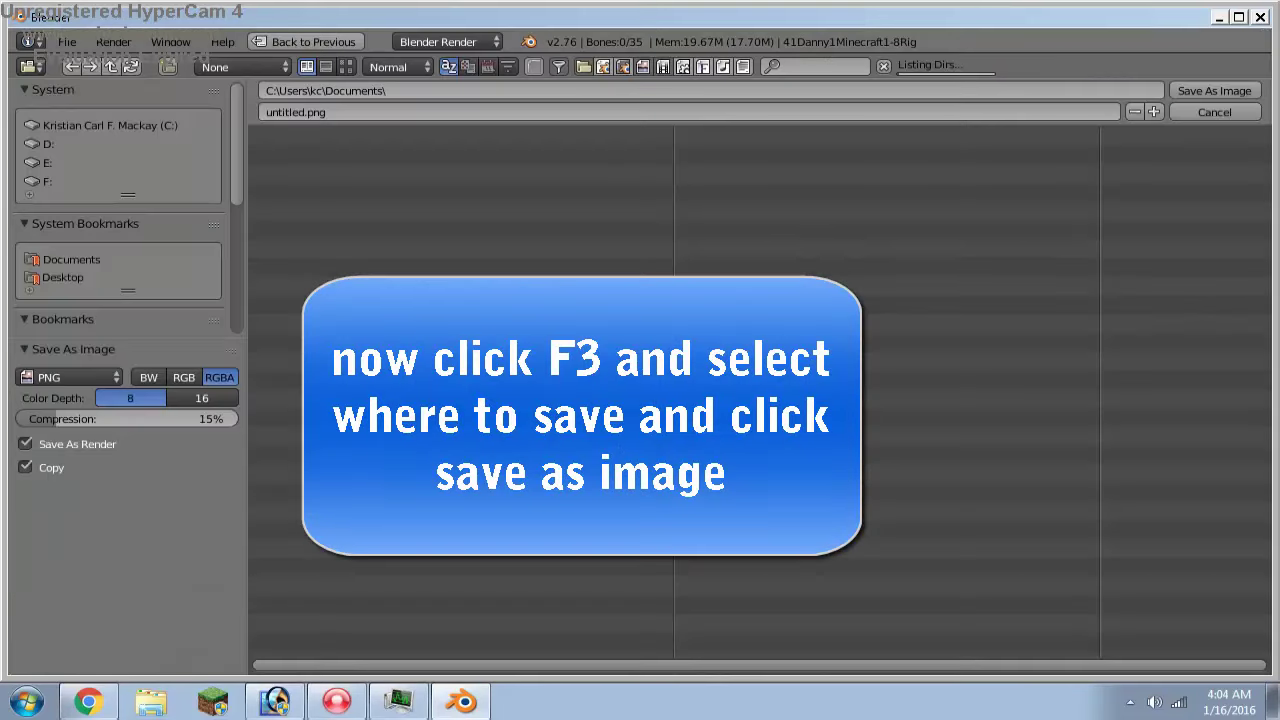
{"action": "left_click", "coordinate": [57, 278]}
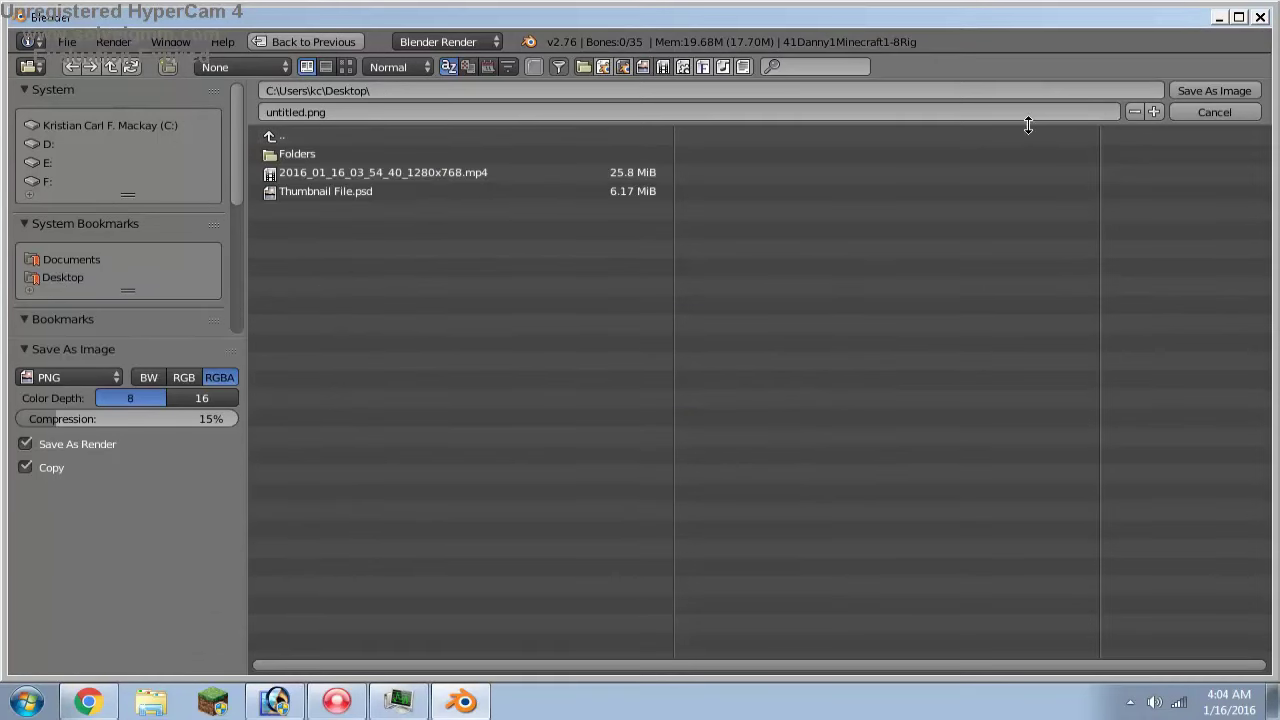
{"action": "left_click", "coordinate": [1186, 93]}
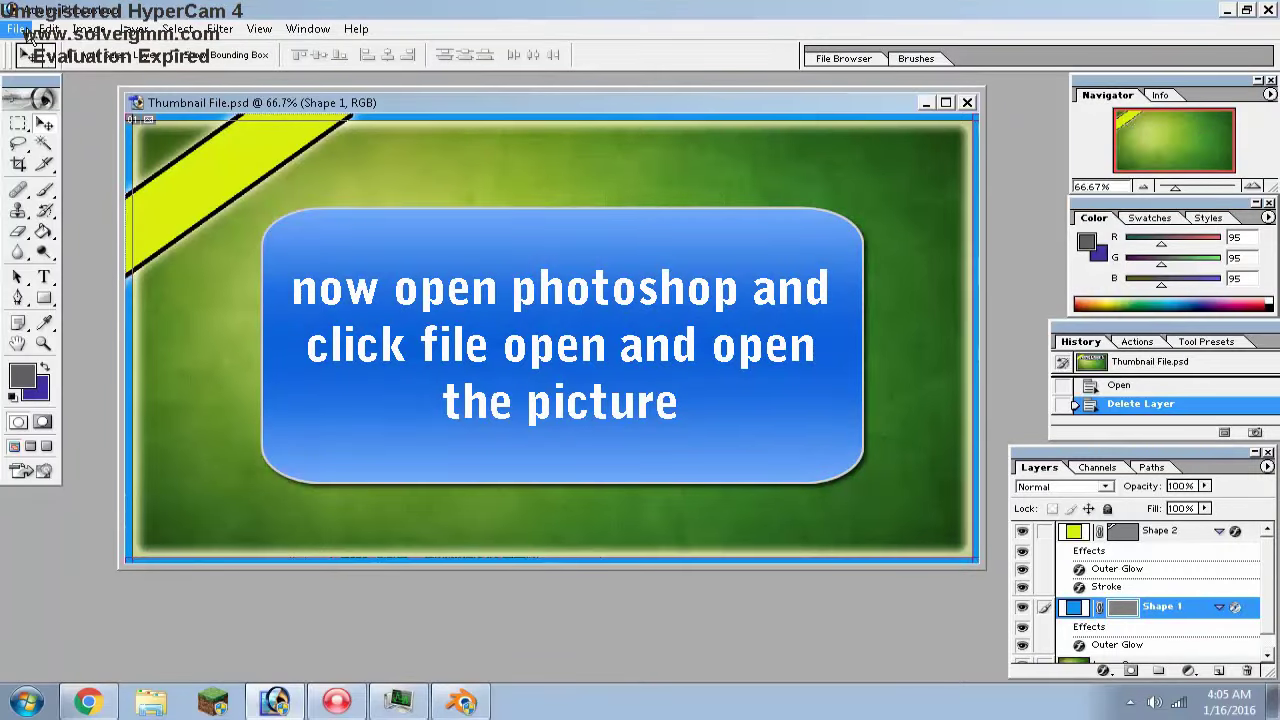
Step: Switch to Photoshop and open untitled.png from the Desktop
{"action": "left_click", "coordinate": [28, 38]}
{"action": "left_click", "coordinate": [50, 64]}
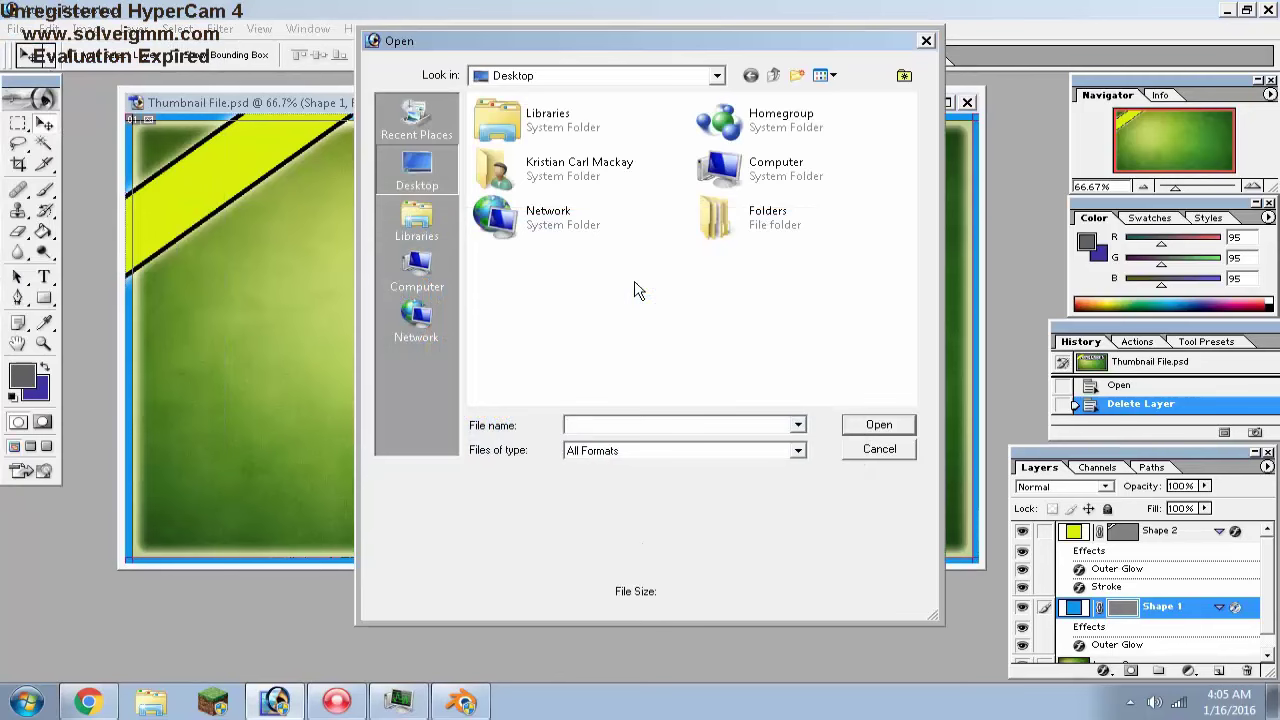
{"action": "left_click", "coordinate": [750, 266]}
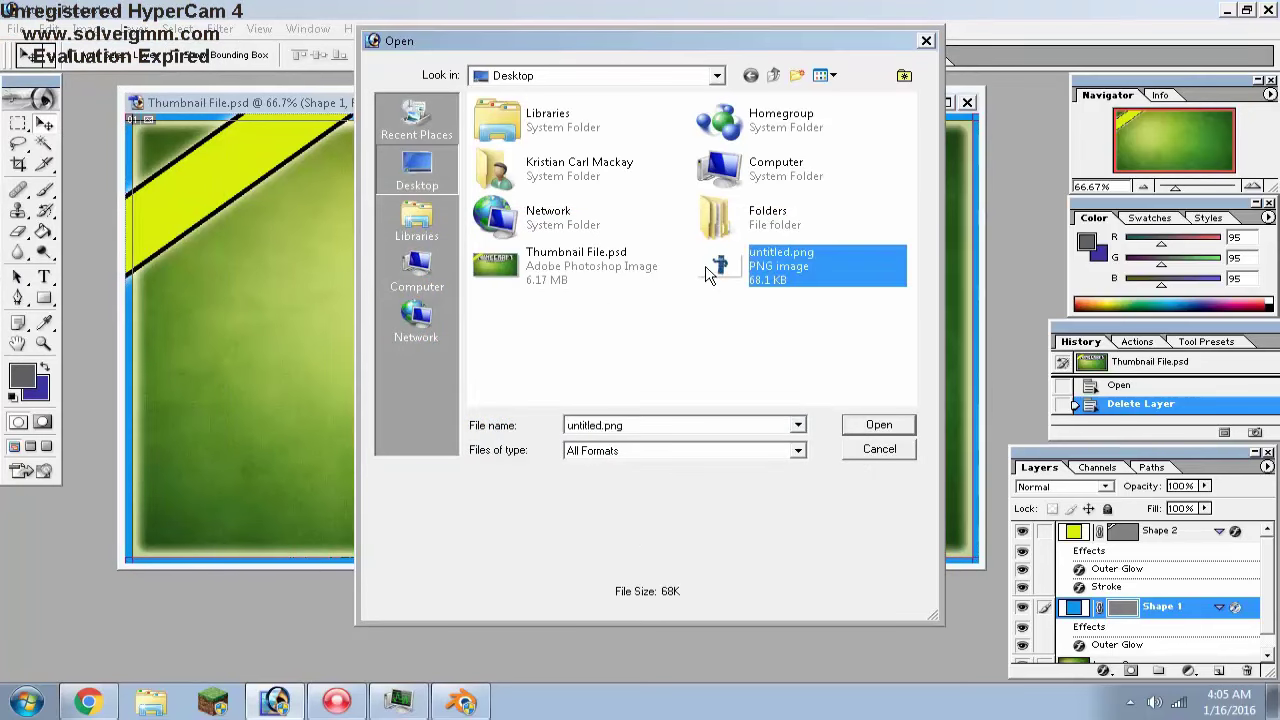
{"action": "left_click", "coordinate": [876, 424]}
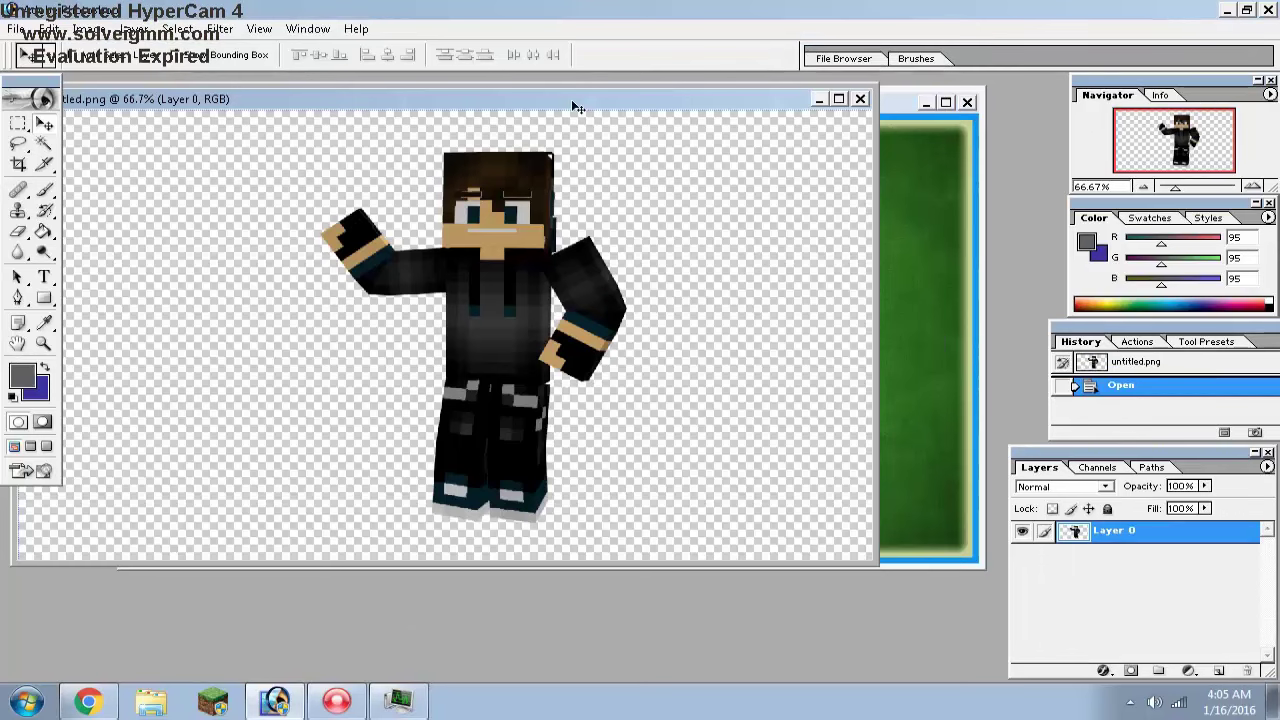
Step: Select the entire untitled.png canvas and copy the character into the Thumbnail File.psd document
{"action": "left_click_drag", "start_coordinate": [577, 104], "coordinate": [496, 127]}
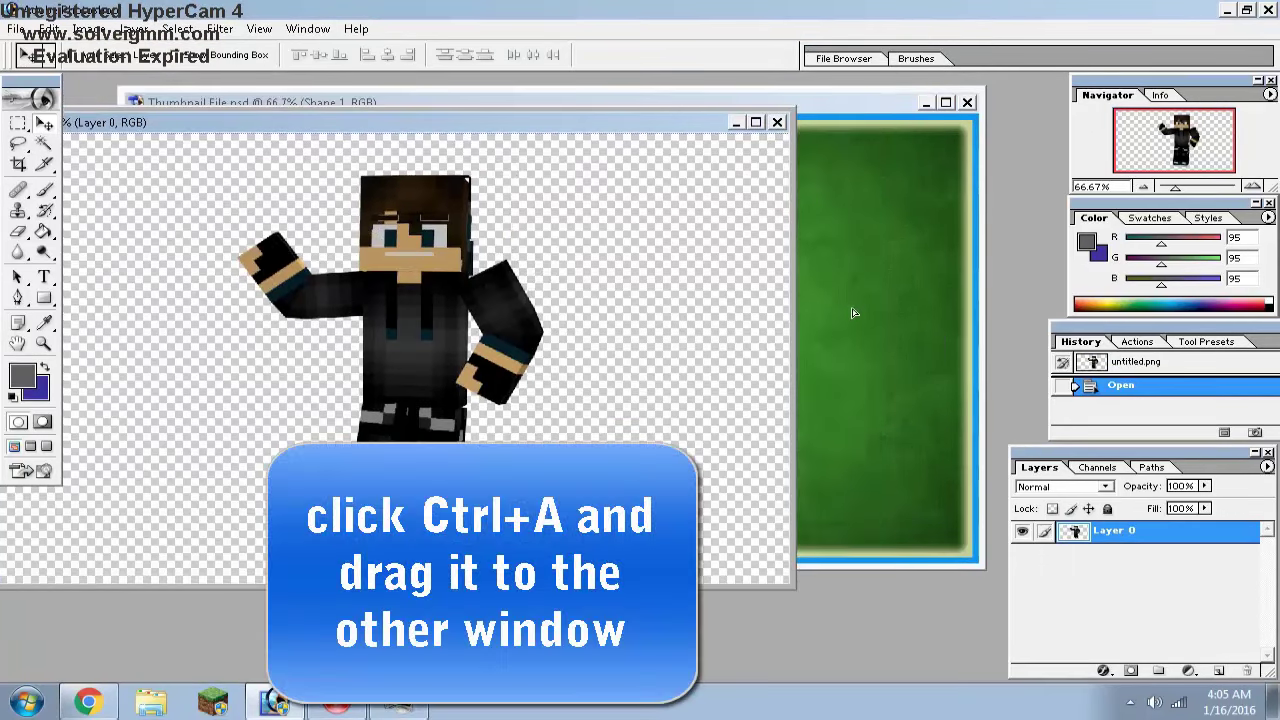
{"action": "left_click_drag", "start_coordinate": [413, 344], "coordinate": [824, 352]}
{"action": "key", "text": "ctrl+a"}
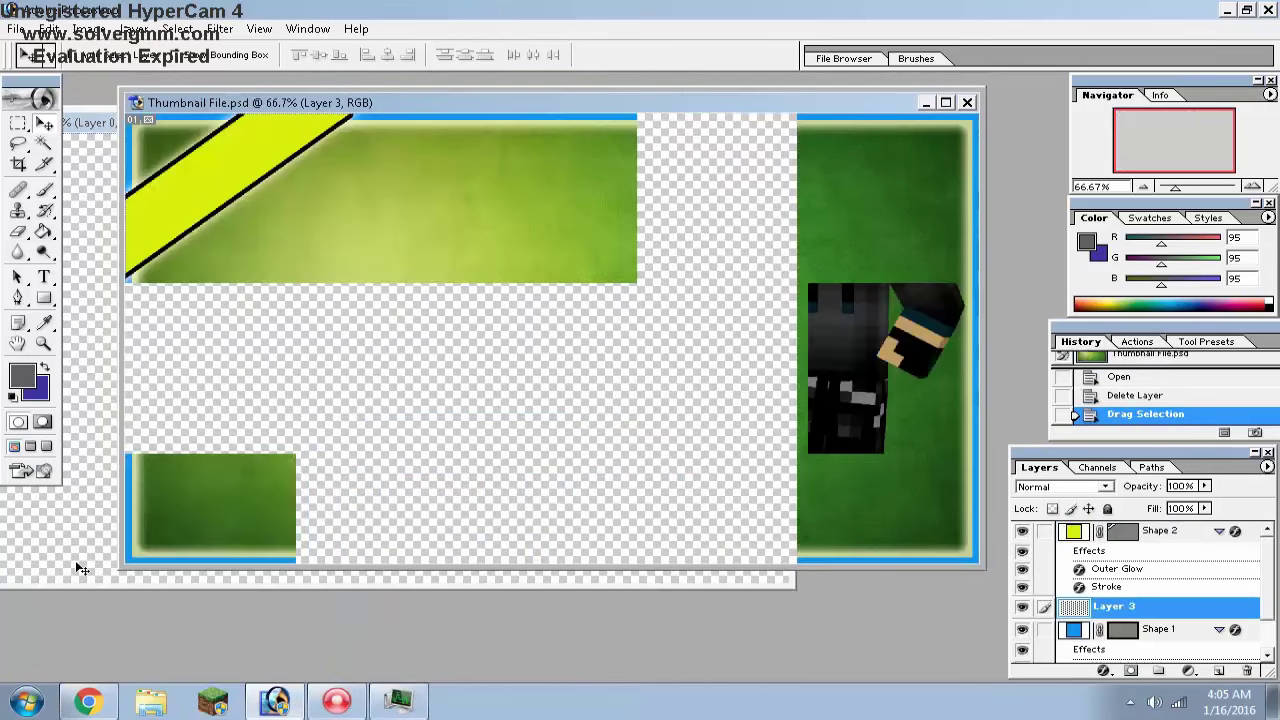
Step: Close untitled.png without saving and move the character down so its feet stand on the thumbnail's bottom border
{"action": "left_click", "coordinate": [775, 133]}
{"action": "left_click", "coordinate": [777, 122]}
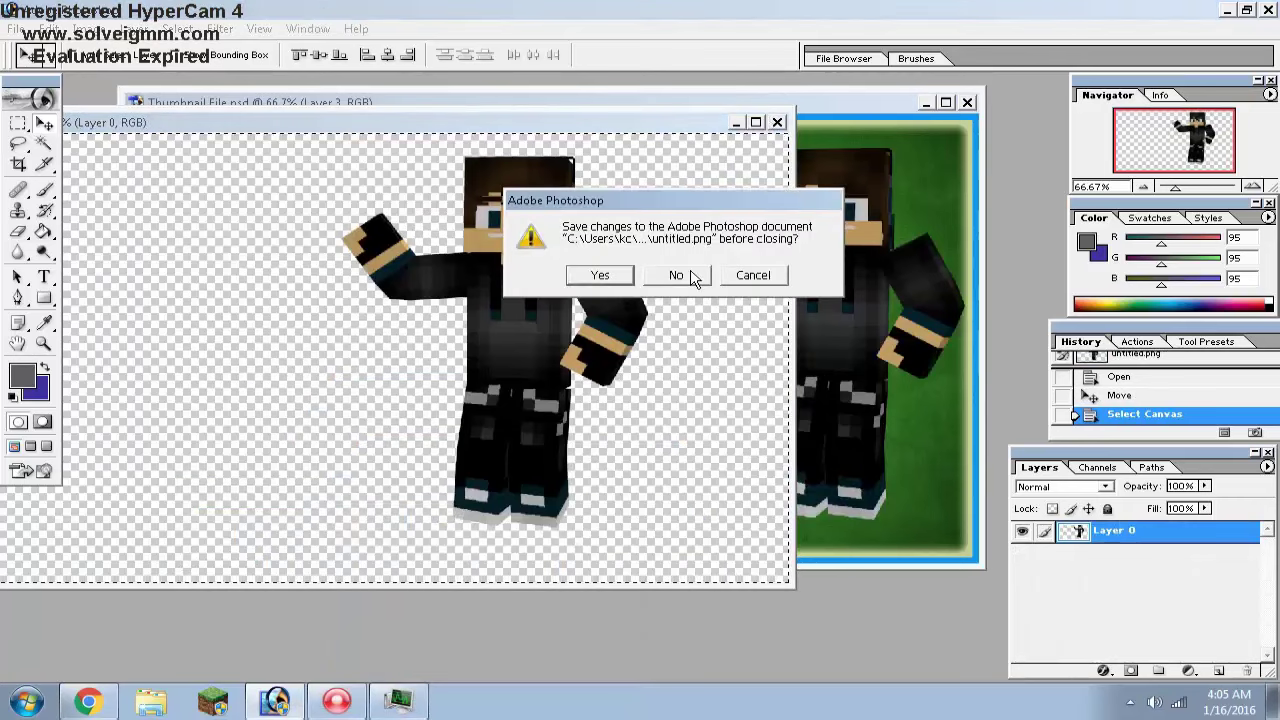
{"action": "left_click", "coordinate": [674, 276]}
{"action": "left_click_drag", "start_coordinate": [862, 287], "coordinate": [869, 320]}
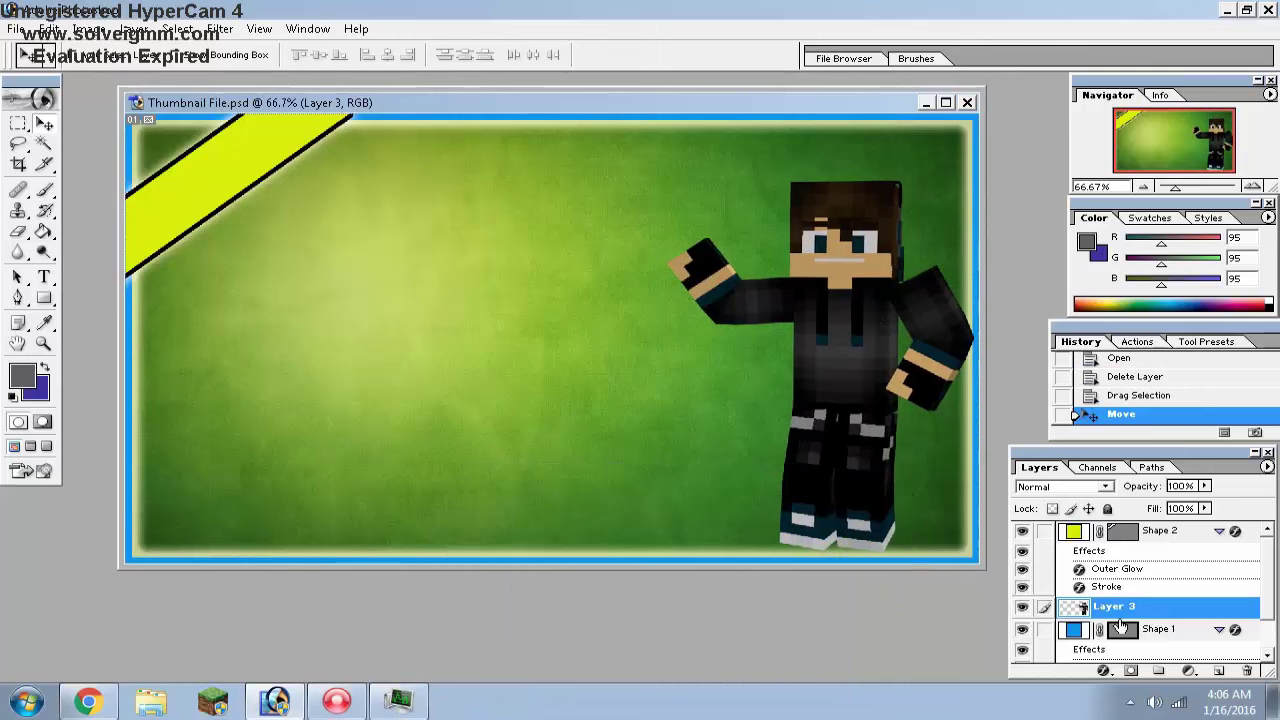
Step: Set up the Type tool with white (FFFFFF) as the foreground colour and a Minecraft-style font
{"action": "left_click", "coordinate": [44, 278]}
{"action": "left_click", "coordinate": [22, 375]}
{"action": "left_click_drag", "start_coordinate": [715, 369], "coordinate": [546, 297]}
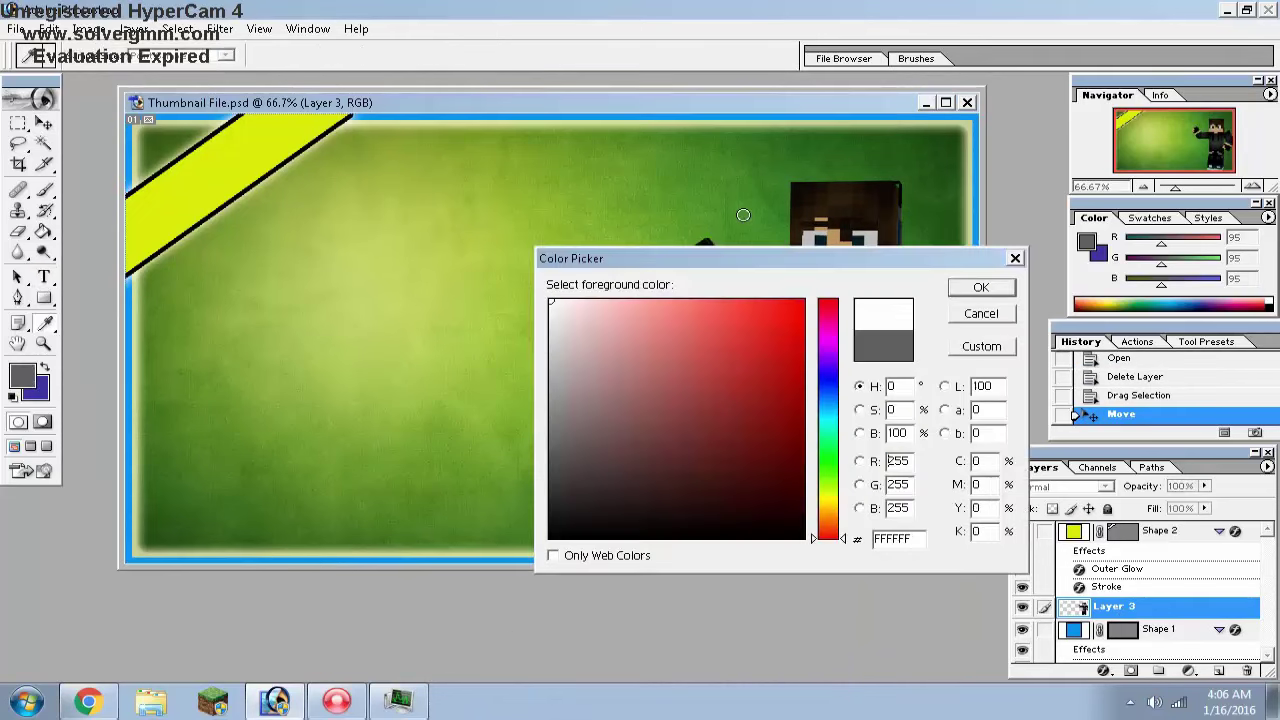
{"action": "left_click", "coordinate": [980, 287]}
{"action": "left_click", "coordinate": [191, 58]}
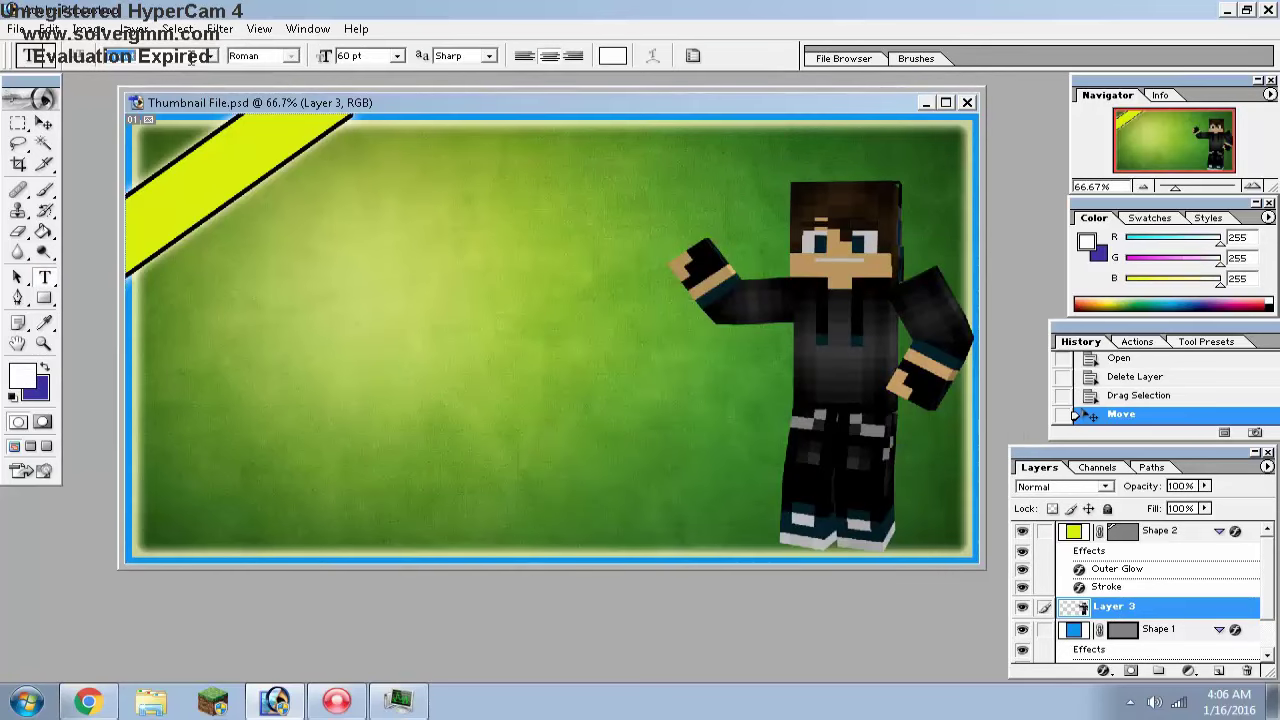
{"action": "type", "text": "Minecra"}
{"action": "key", "text": "Return"}
{"action": "left_click", "coordinate": [192, 61]}
{"action": "type", "text": "Minecra"}
Step: Add a text layer reading HOW I MAKE with MY on the second line, select all its text and open the font size choices
{"action": "left_click", "coordinate": [452, 256]}
{"action": "type", "text": "T"}
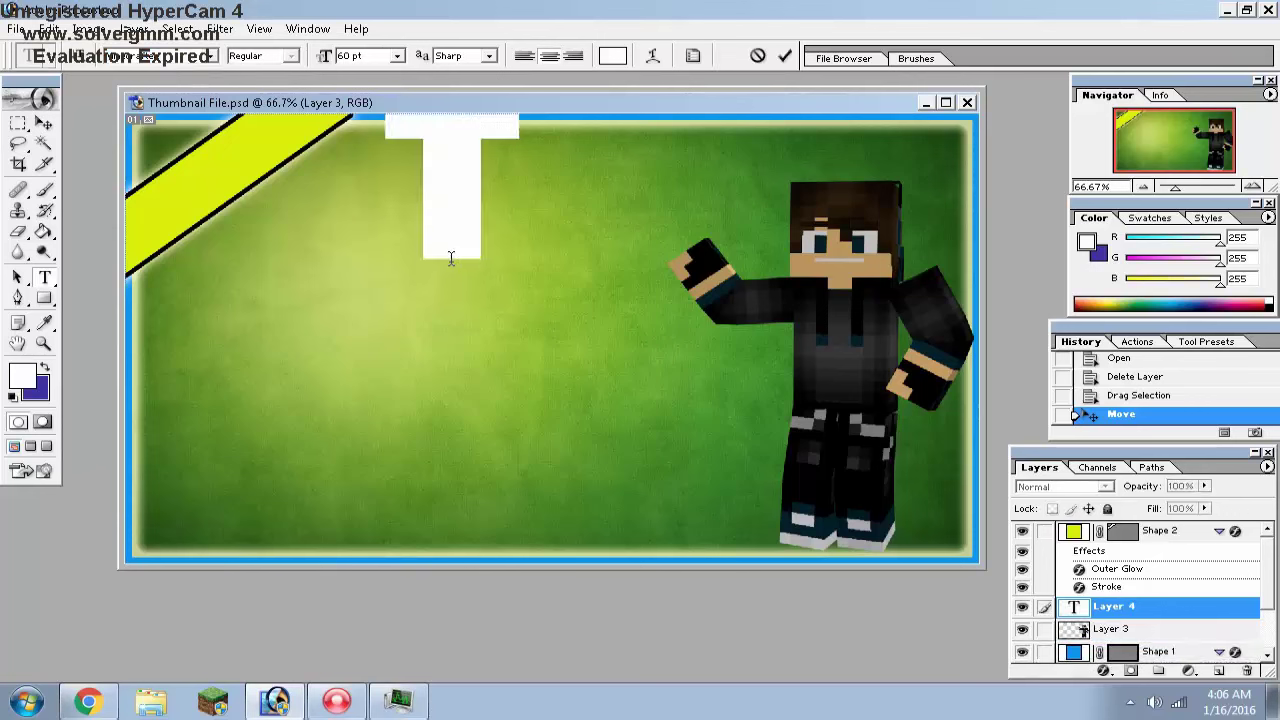
{"action": "key", "text": "BackSpace"}
{"action": "type", "text": "HOW"}
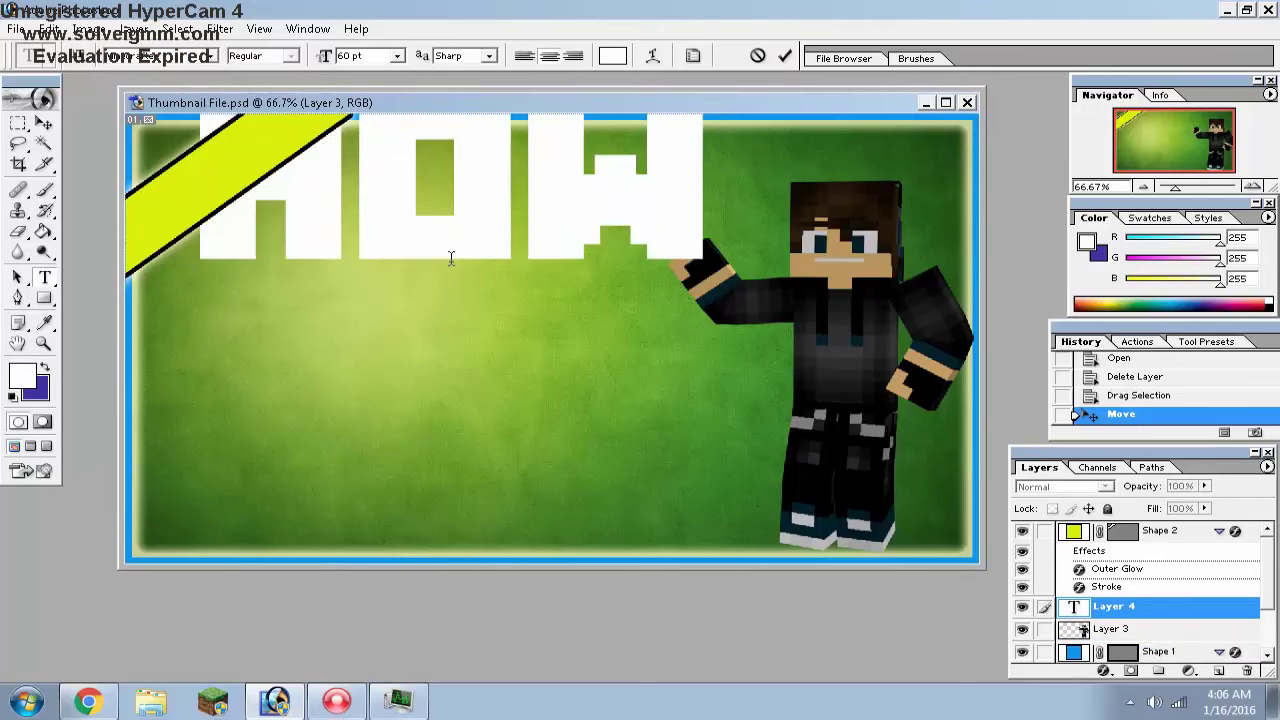
{"action": "type", "text": " I MAK"}
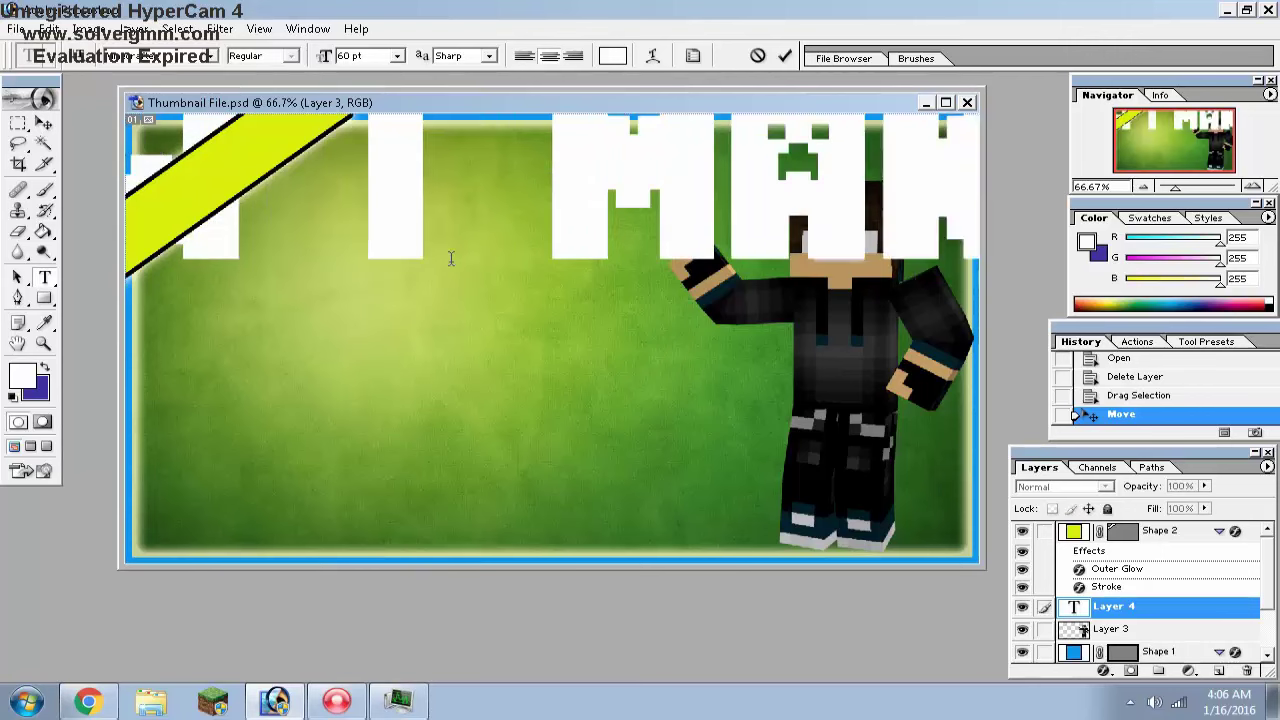
{"action": "key", "text": "Return"}
{"action": "type", "text": "MY"}
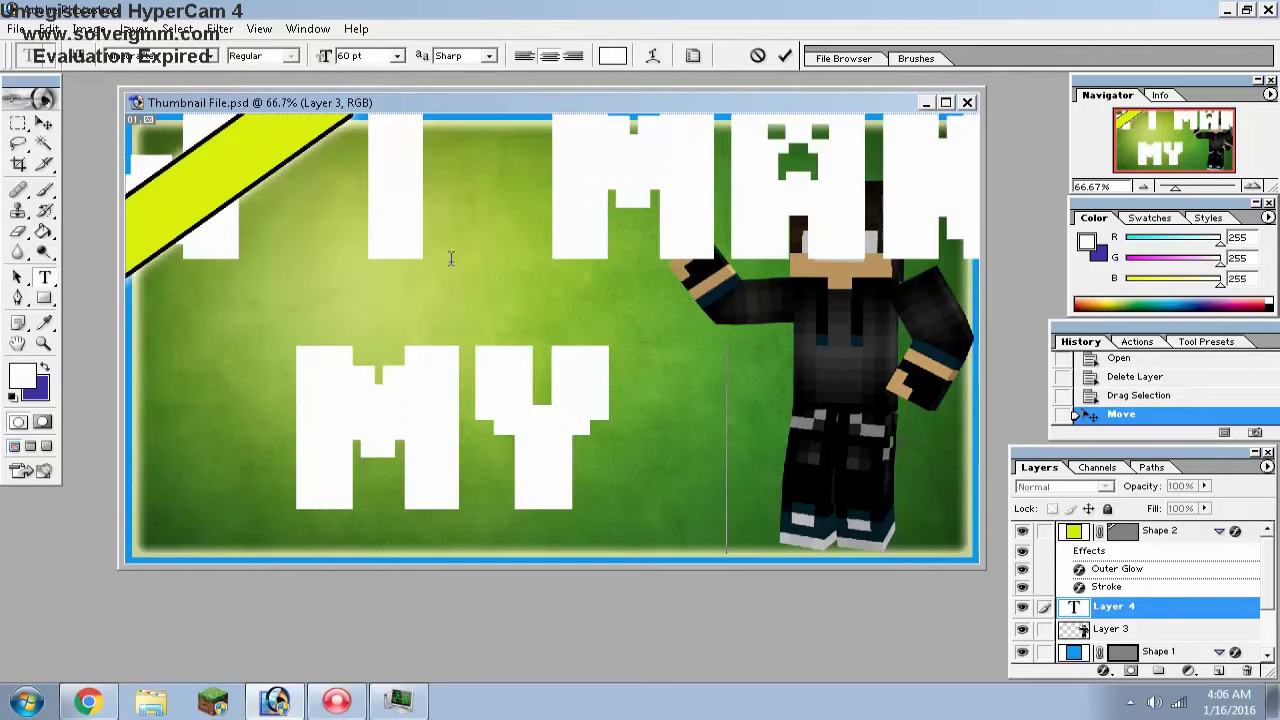
{"action": "type", "text": " TH"}
{"action": "key", "text": "BackSpace"}
{"action": "key", "text": "BackSpace"}
{"action": "type", "text": "Y"}
{"action": "key", "text": "BackSpace"}
{"action": "key", "text": "ctrl+a"}
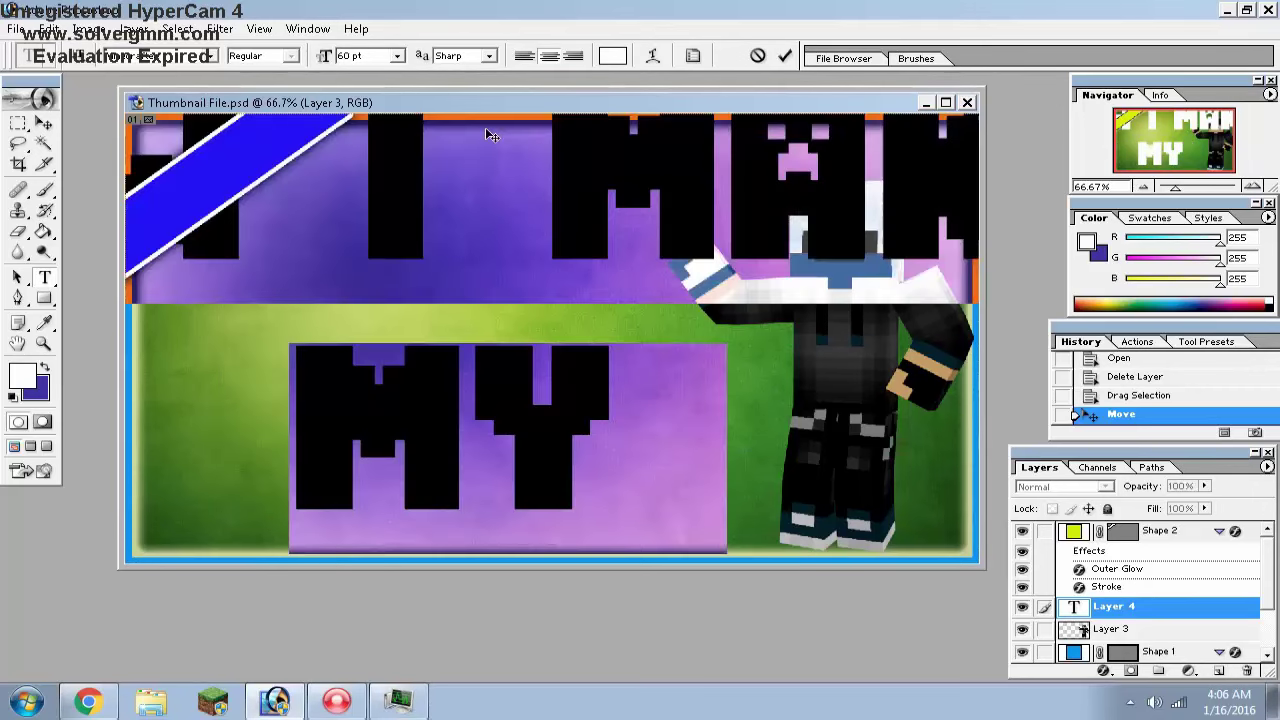
{"action": "left_click", "coordinate": [400, 58]}
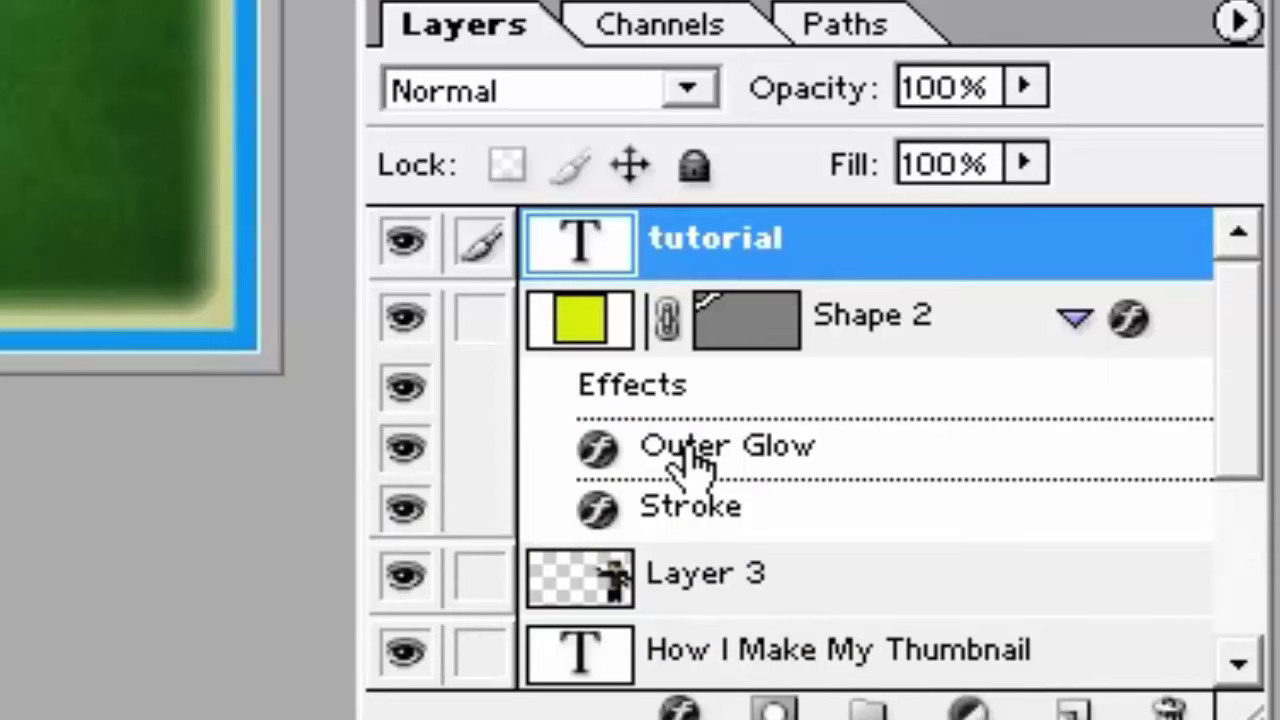
Step: Add a Stroke effect to the text layer through its blending options and set the stroke colour to black (000000)
{"action": "right_click", "coordinate": [820, 272]}
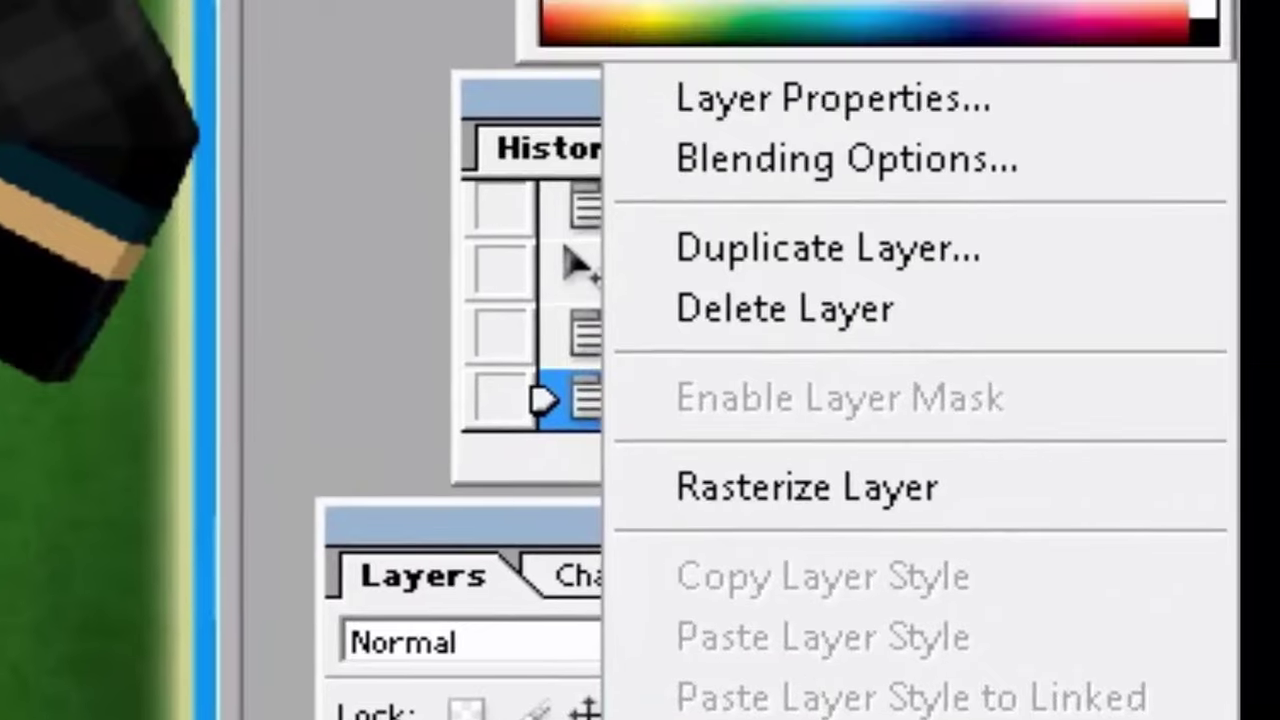
{"action": "left_click", "coordinate": [848, 170]}
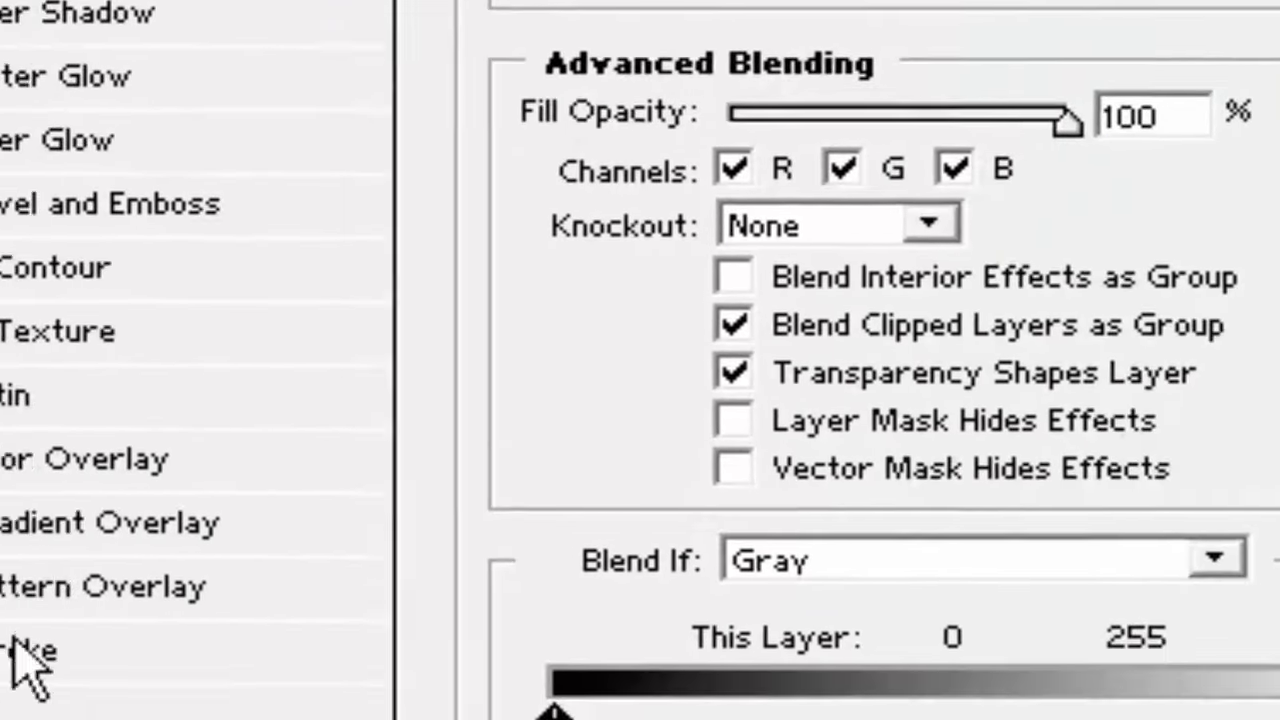
{"action": "left_click", "coordinate": [15, 643]}
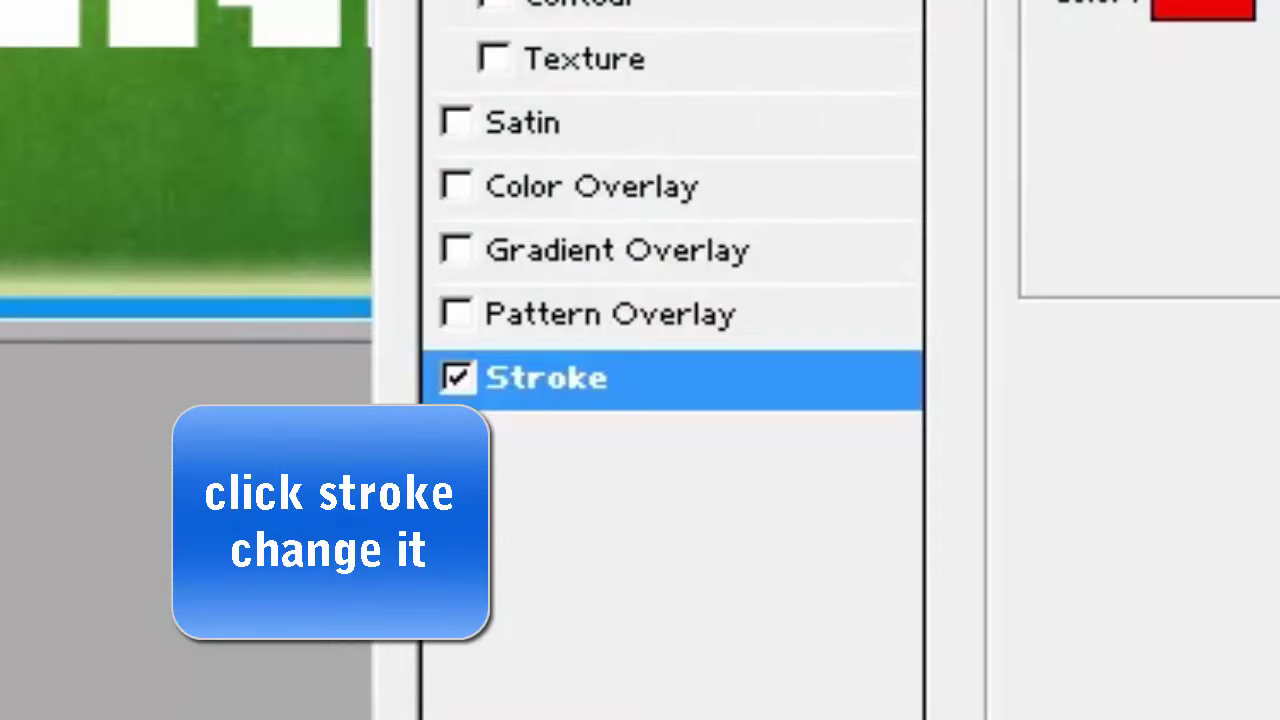
{"action": "left_click", "coordinate": [1183, 10]}
{"action": "type", "text": "000000"}
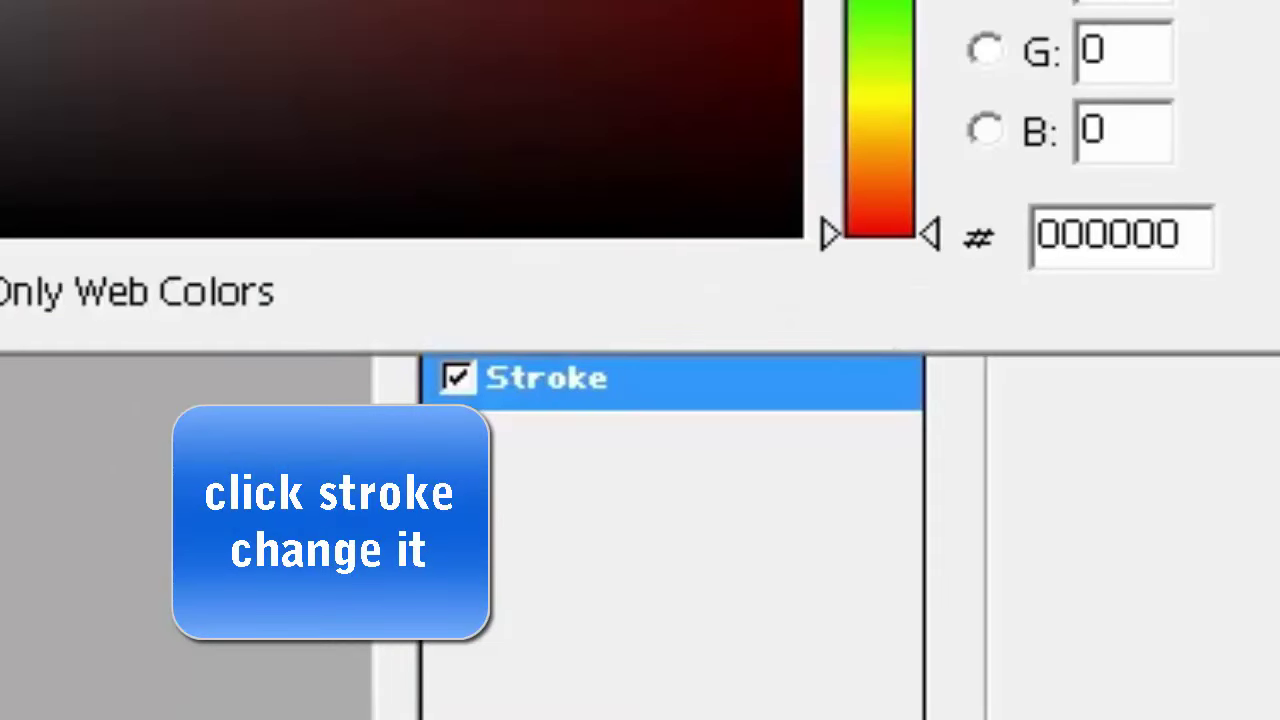
{"action": "key", "text": "Return"}
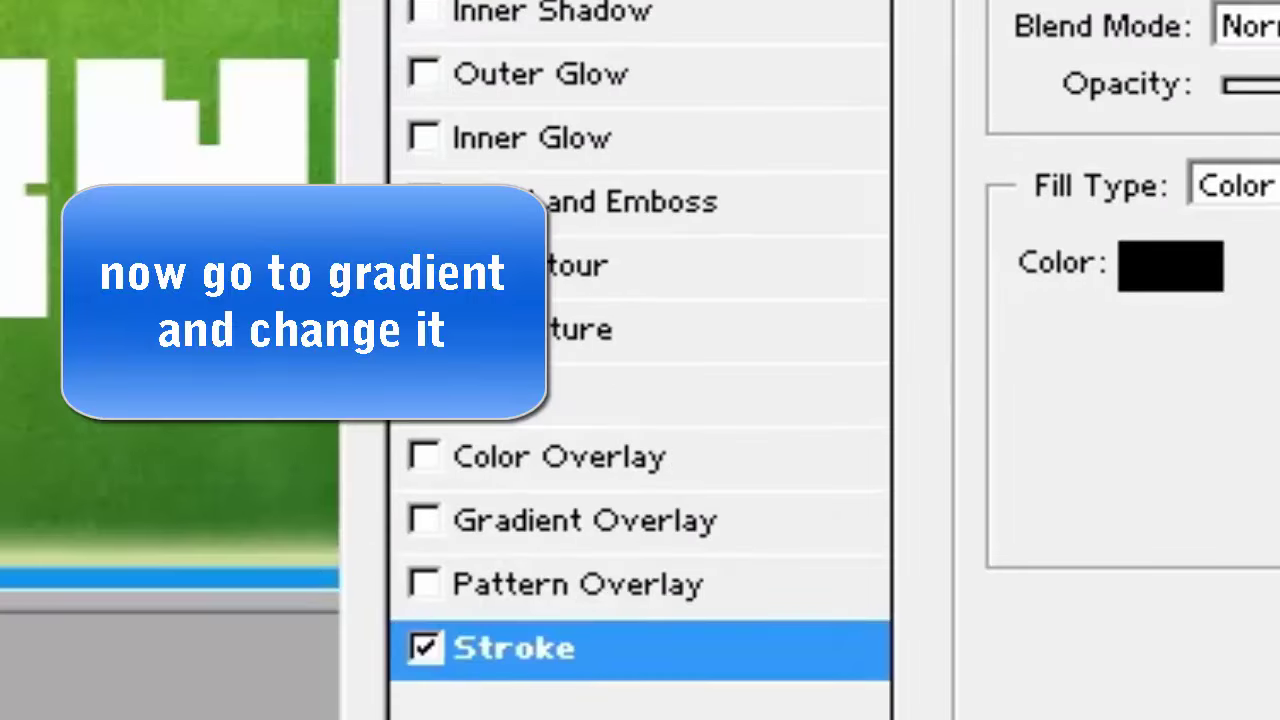
Step: Add a Gradient Overlay effect to the tutorial text layer with its angle set to 0°
{"action": "left_click", "coordinate": [600, 530]}
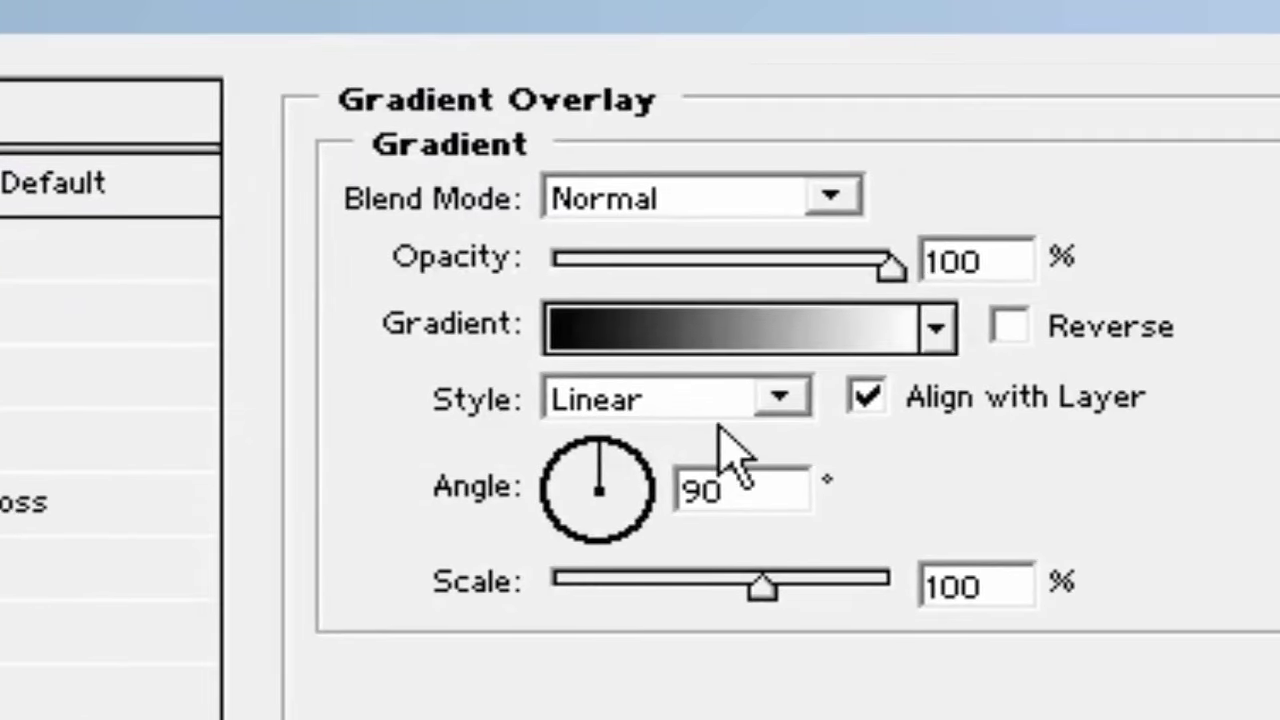
{"action": "left_click_drag", "start_coordinate": [613, 482], "coordinate": [762, 486]}
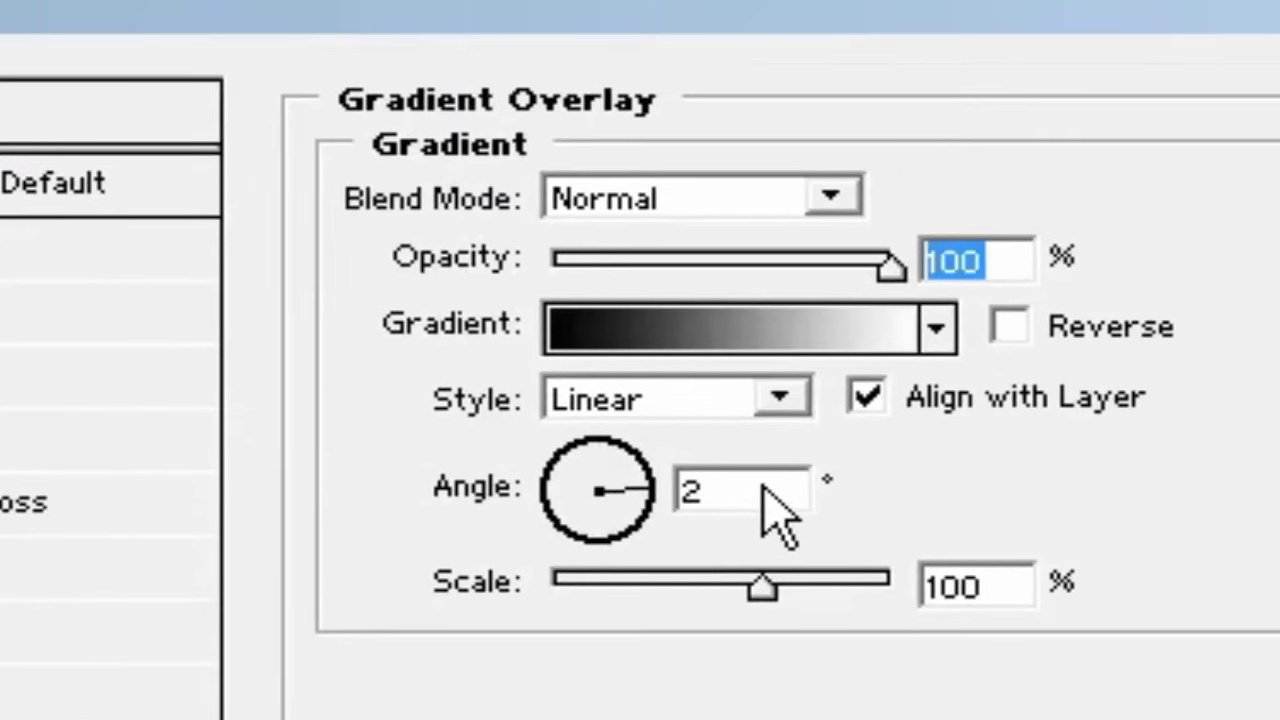
{"action": "left_click", "coordinate": [743, 489]}
{"action": "key", "text": "BackSpace"}
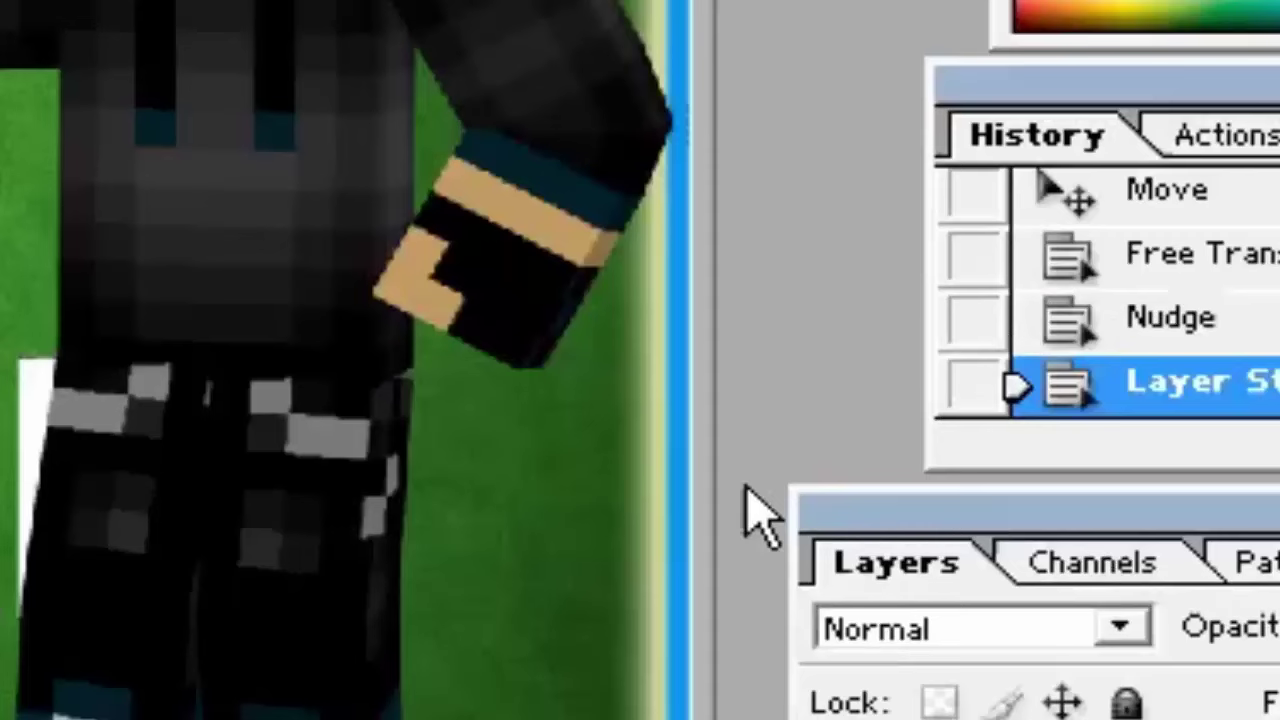
Step: Change the tutorial text layer's Gradient Overlay to the orange-yellow-orange preset and set its scale to 150%
{"action": "right_click", "coordinate": [1080, 716]}
{"action": "left_click", "coordinate": [1230, 131]}
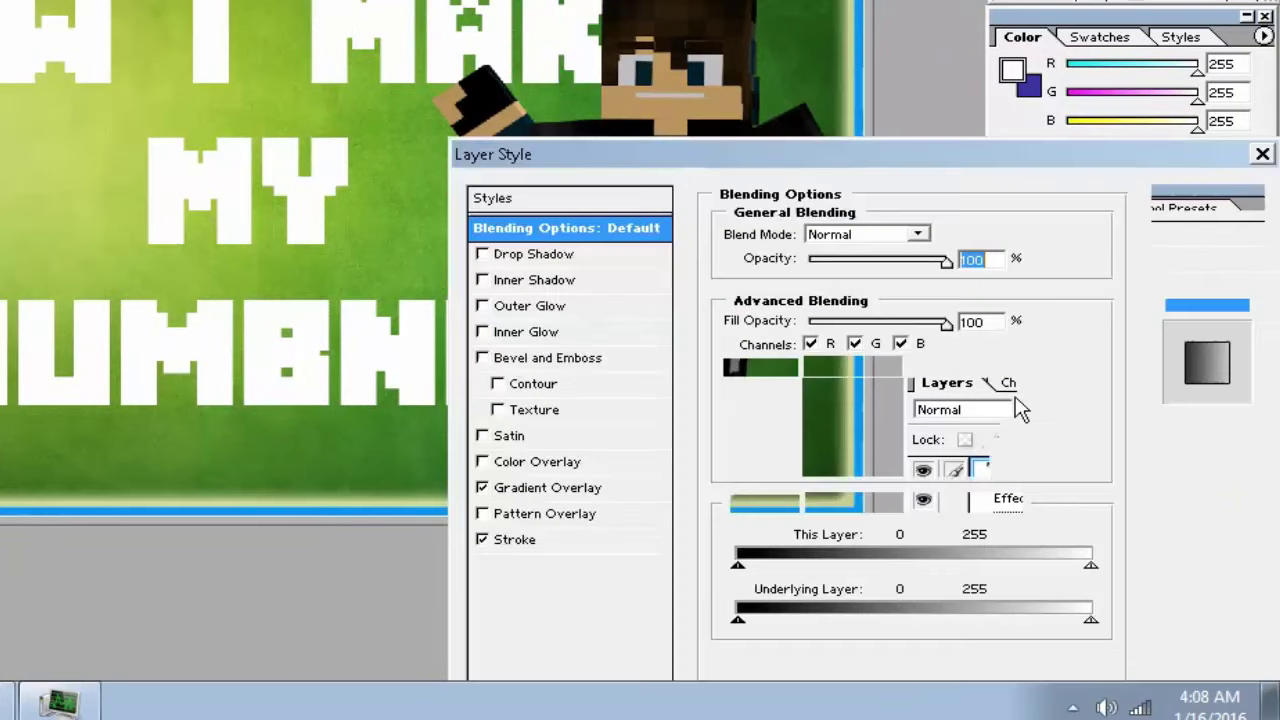
{"action": "left_click", "coordinate": [555, 488]}
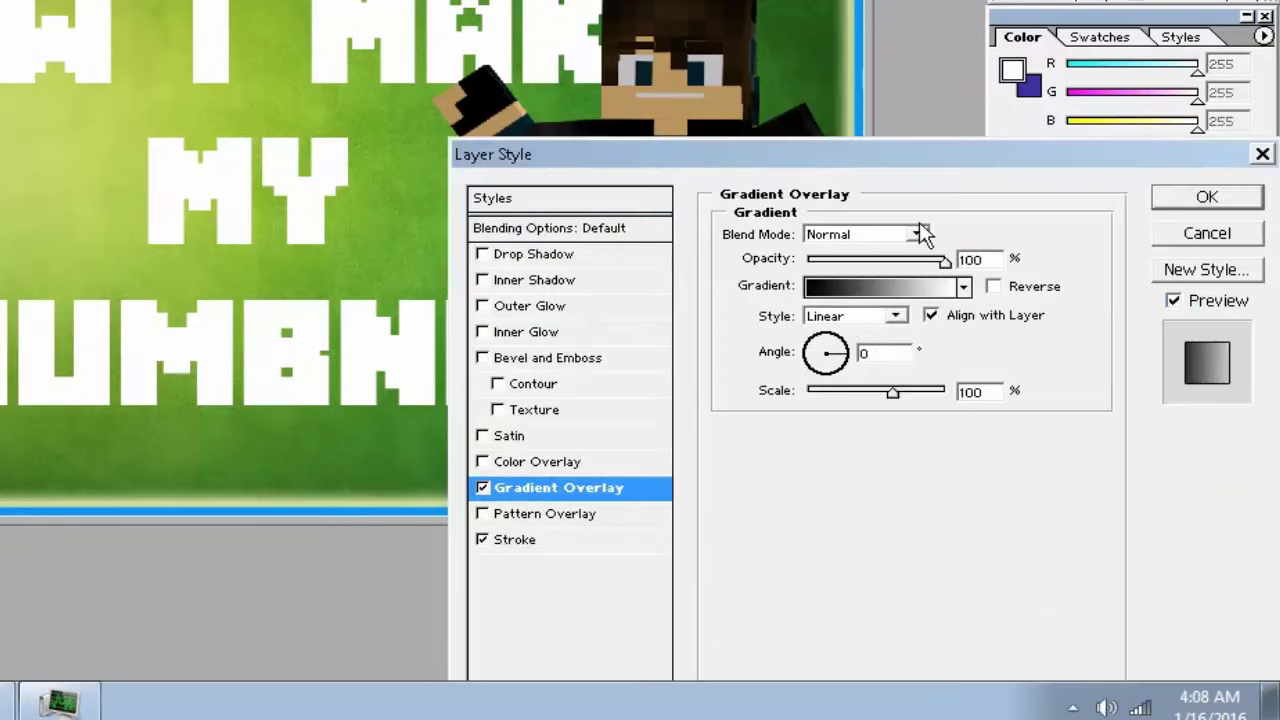
{"action": "left_click", "coordinate": [964, 287]}
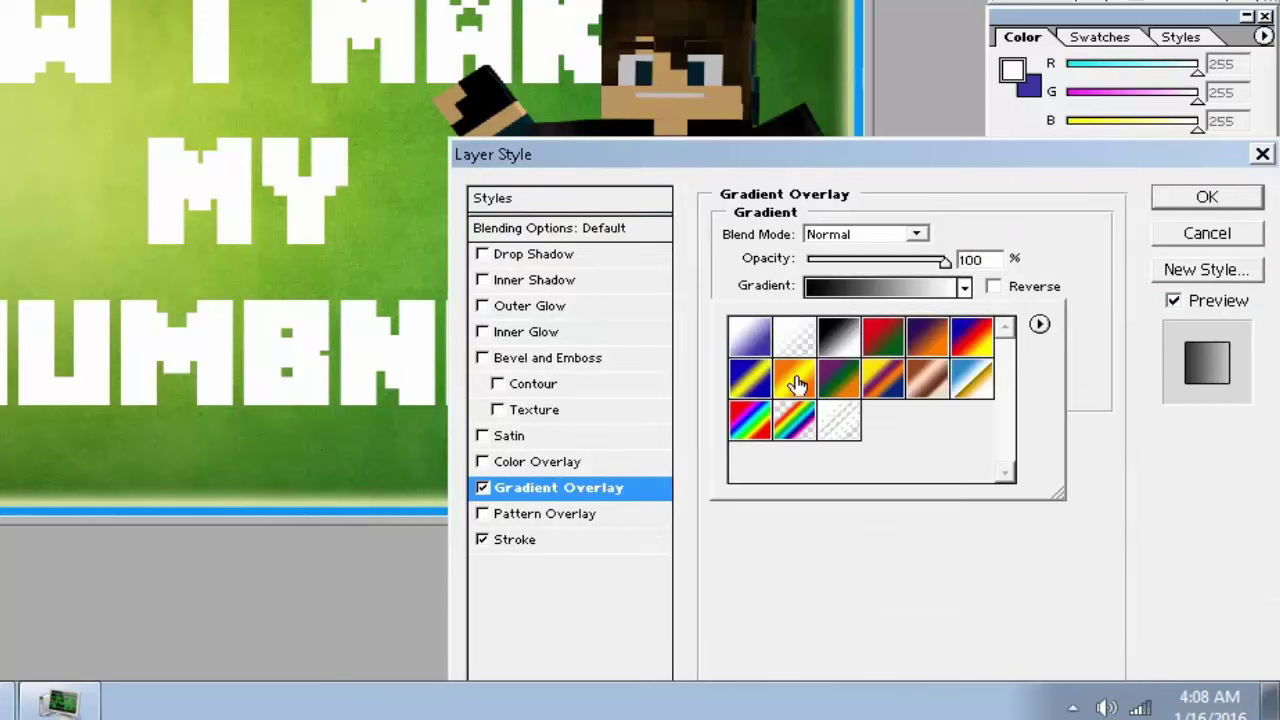
{"action": "left_click", "coordinate": [795, 384]}
{"action": "left_click", "coordinate": [966, 290]}
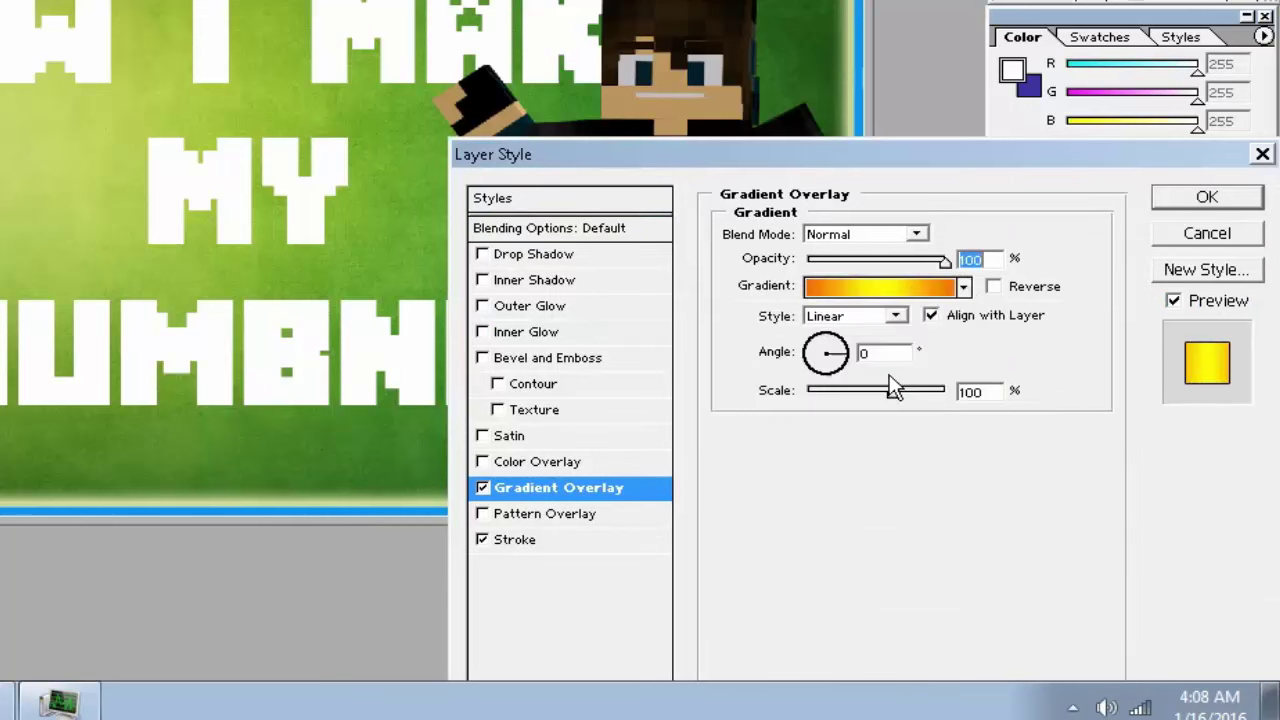
{"action": "left_click_drag", "start_coordinate": [893, 393], "coordinate": [972, 398]}
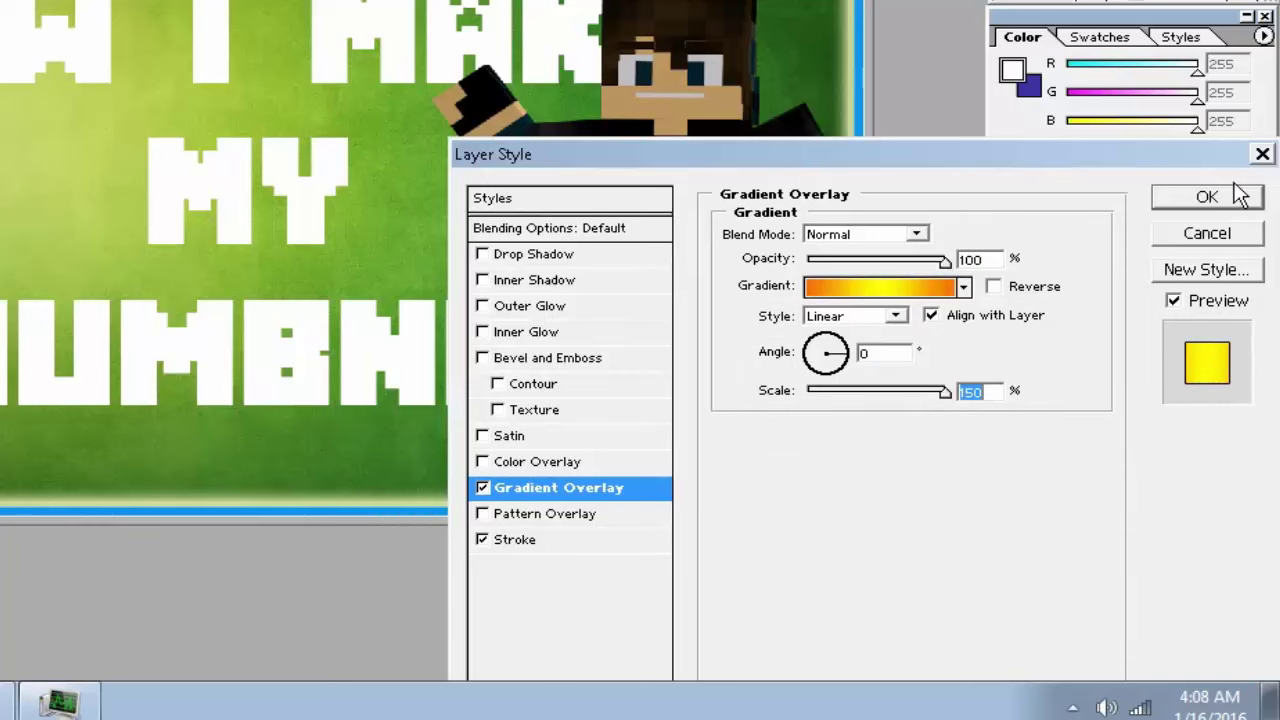
{"action": "left_click", "coordinate": [1236, 197]}
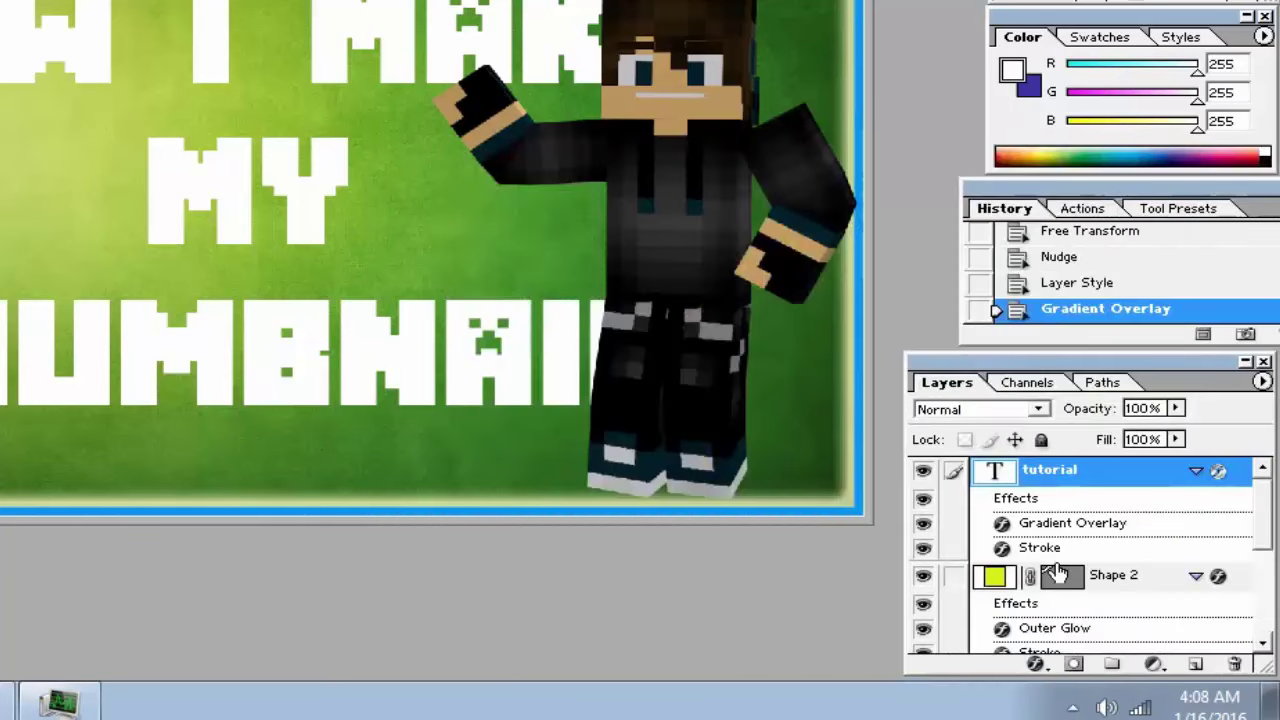
Step: Add a black (000000) Stroke effect of 7 px to the How I Make My Thumbnail text layer
{"action": "scroll", "coordinate": [1060, 590], "scroll_direction": "down", "scroll_amount": 3}
{"action": "left_click", "coordinate": [1058, 558]}
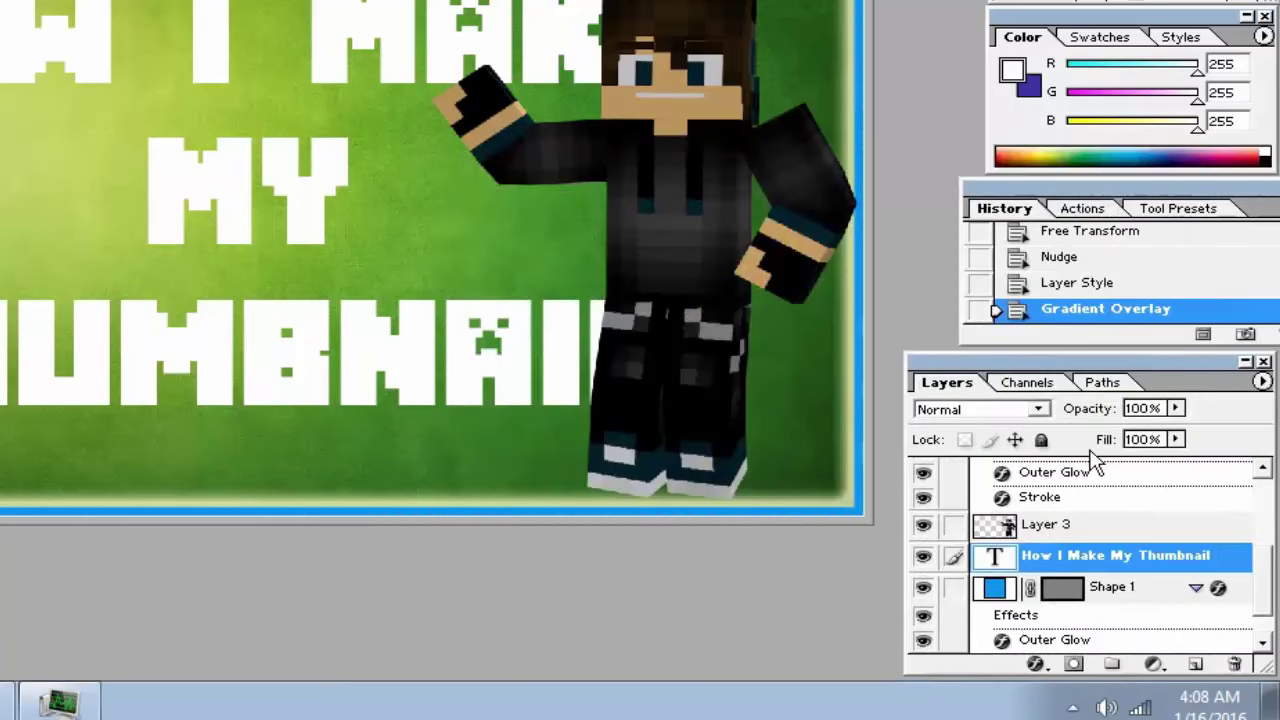
{"action": "right_click", "coordinate": [1058, 570]}
{"action": "left_click", "coordinate": [1082, 347]}
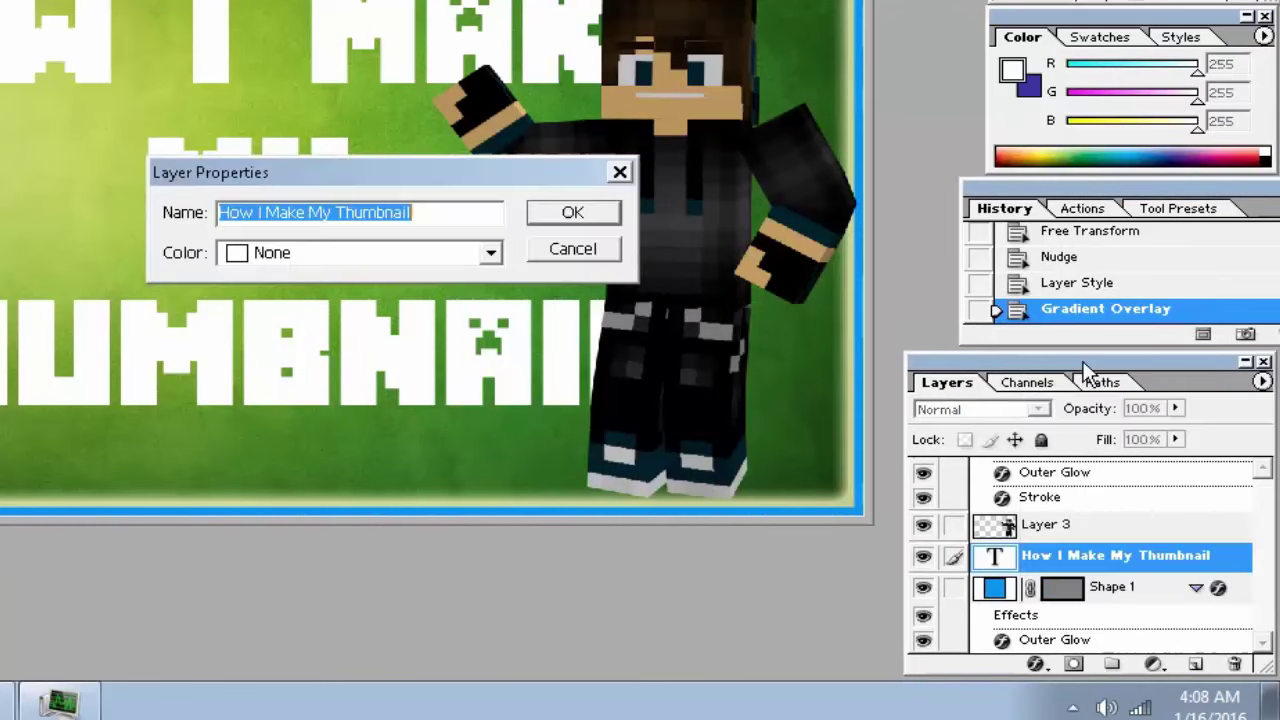
{"action": "left_click", "coordinate": [555, 252]}
{"action": "right_click", "coordinate": [1035, 548]}
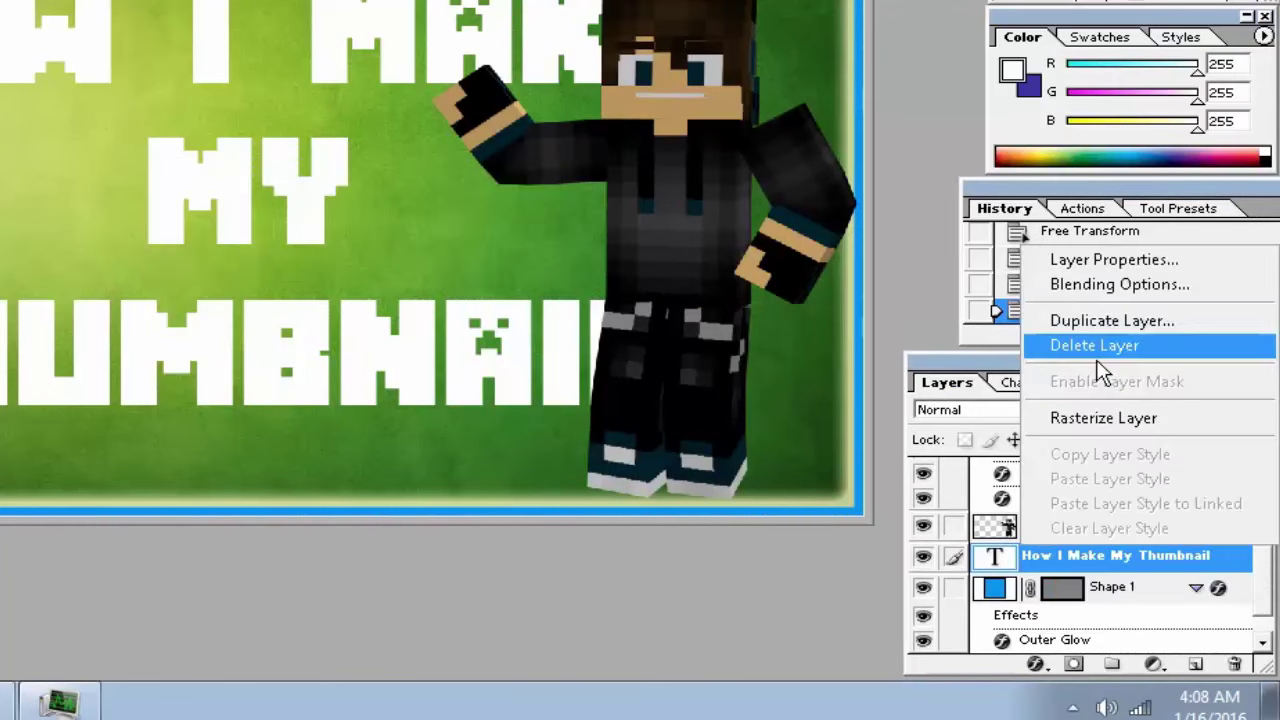
{"action": "left_click", "coordinate": [1086, 295]}
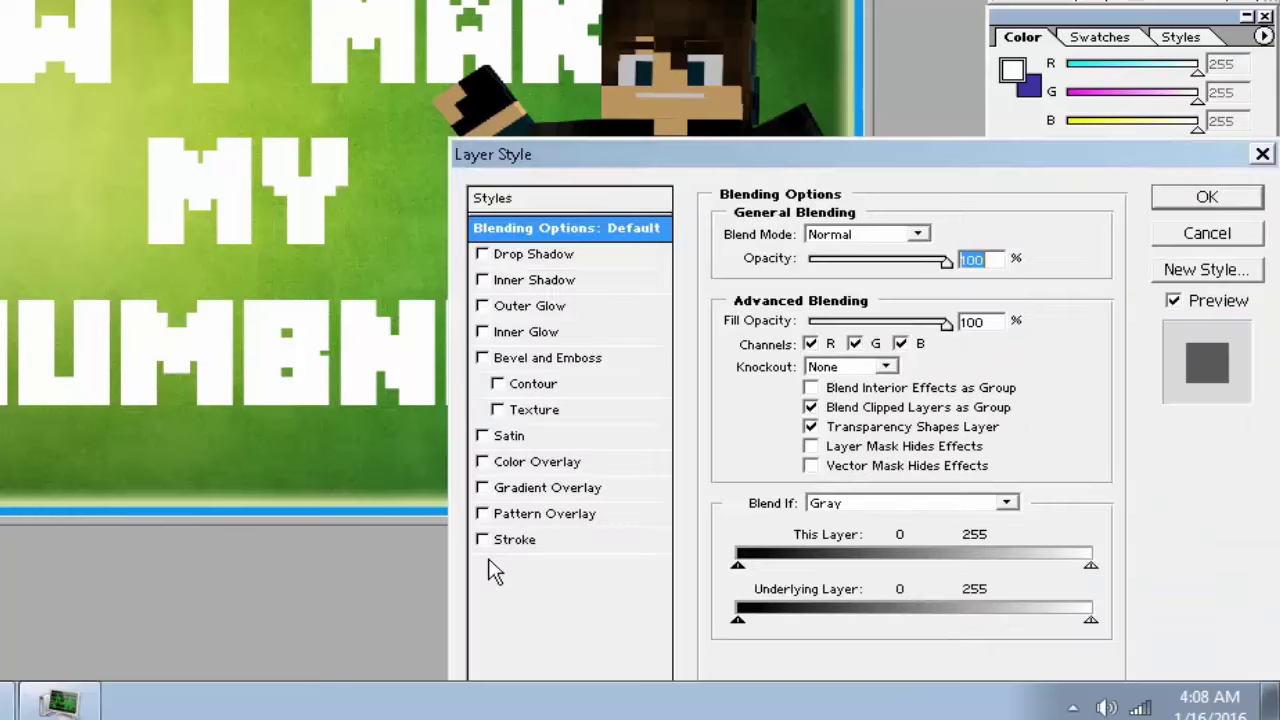
{"action": "left_click", "coordinate": [514, 539]}
{"action": "left_click", "coordinate": [757, 437]}
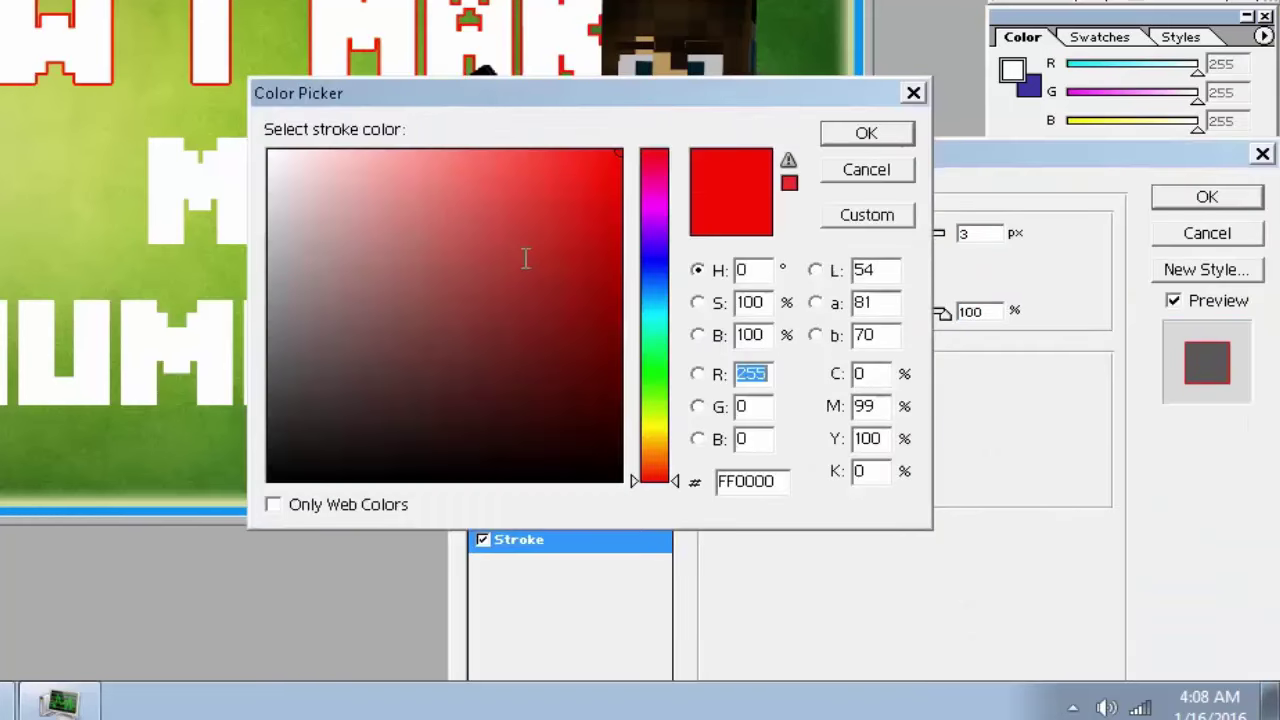
{"action": "left_click", "coordinate": [457, 214]}
{"action": "left_click_drag", "start_coordinate": [408, 360], "coordinate": [137, 617]}
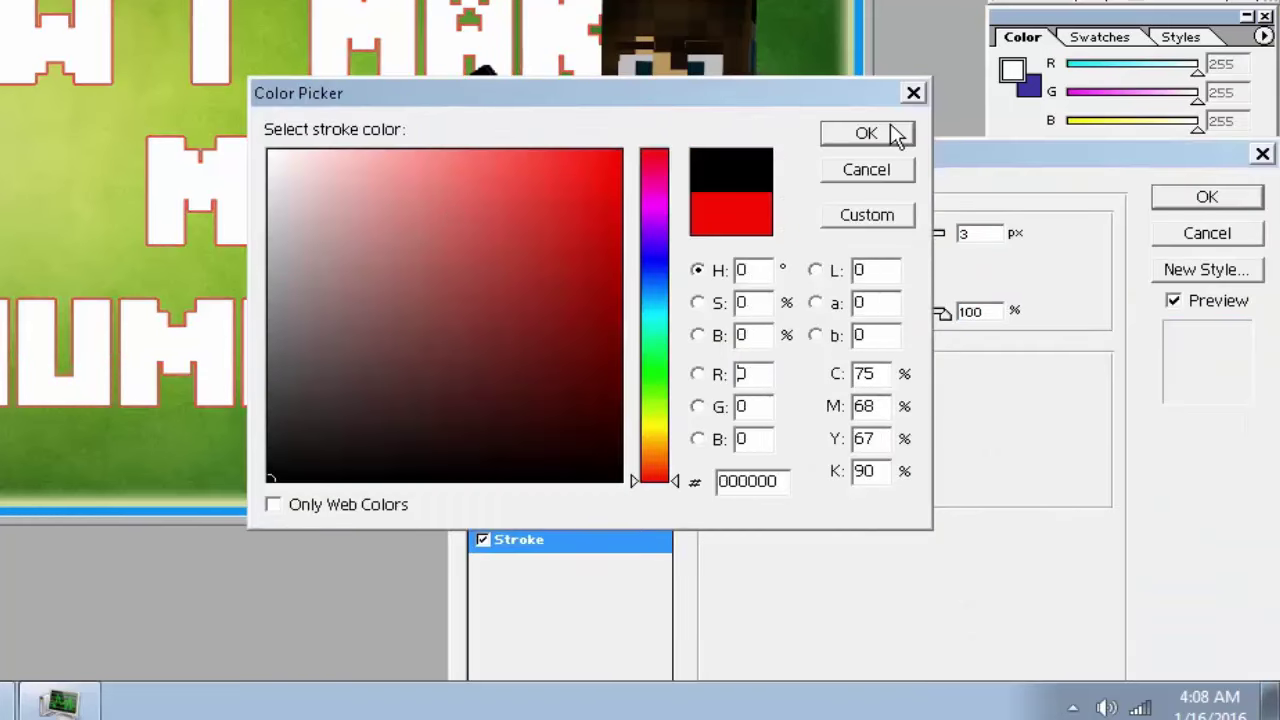
{"action": "left_click", "coordinate": [866, 133]}
{"action": "mouse_move", "coordinate": [812, 234]}
{"action": "left_mouse_down"}
{"action": "mouse_move", "coordinate": [828, 245]}
{"action": "mouse_move", "coordinate": [814, 242]}
{"action": "left_mouse_up"}
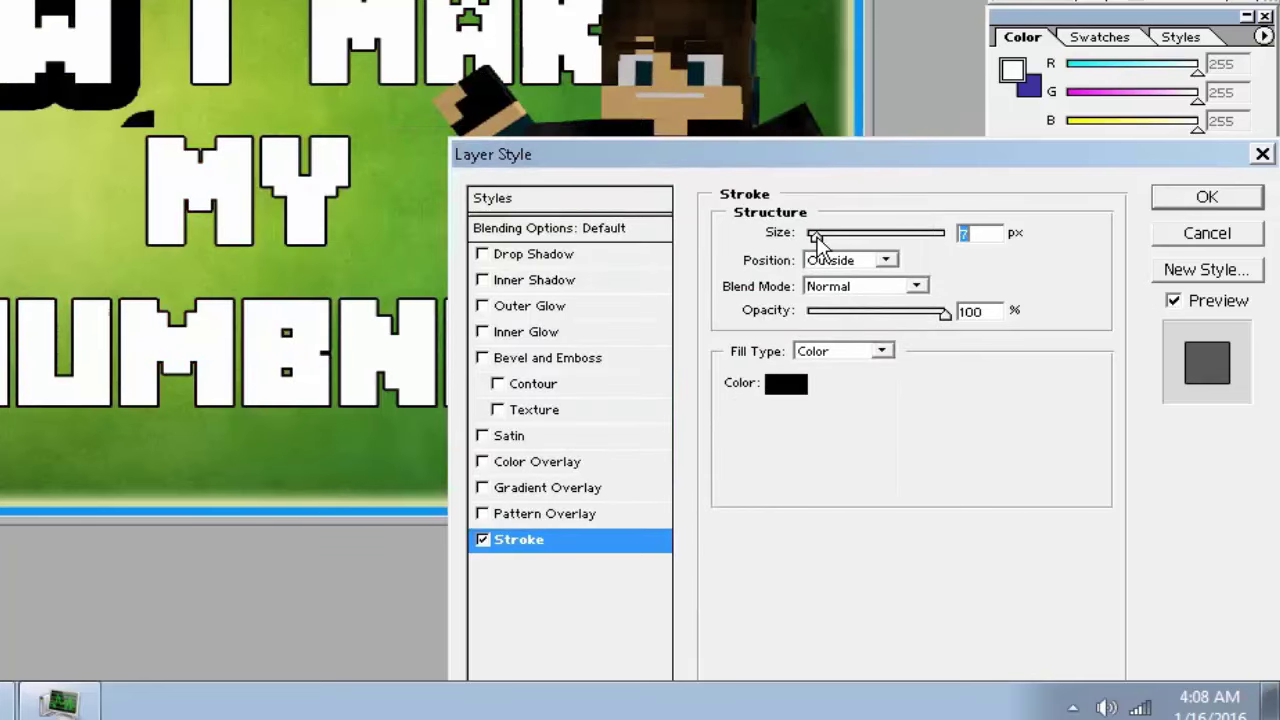
Step: Add an orange-yellow-orange Gradient Overlay to the How I Make My Thumbnail layer, with angle 0° and scale 142%
{"action": "left_click", "coordinate": [551, 487]}
{"action": "double_click", "coordinate": [870, 353]}
{"action": "type", "text": "0"}
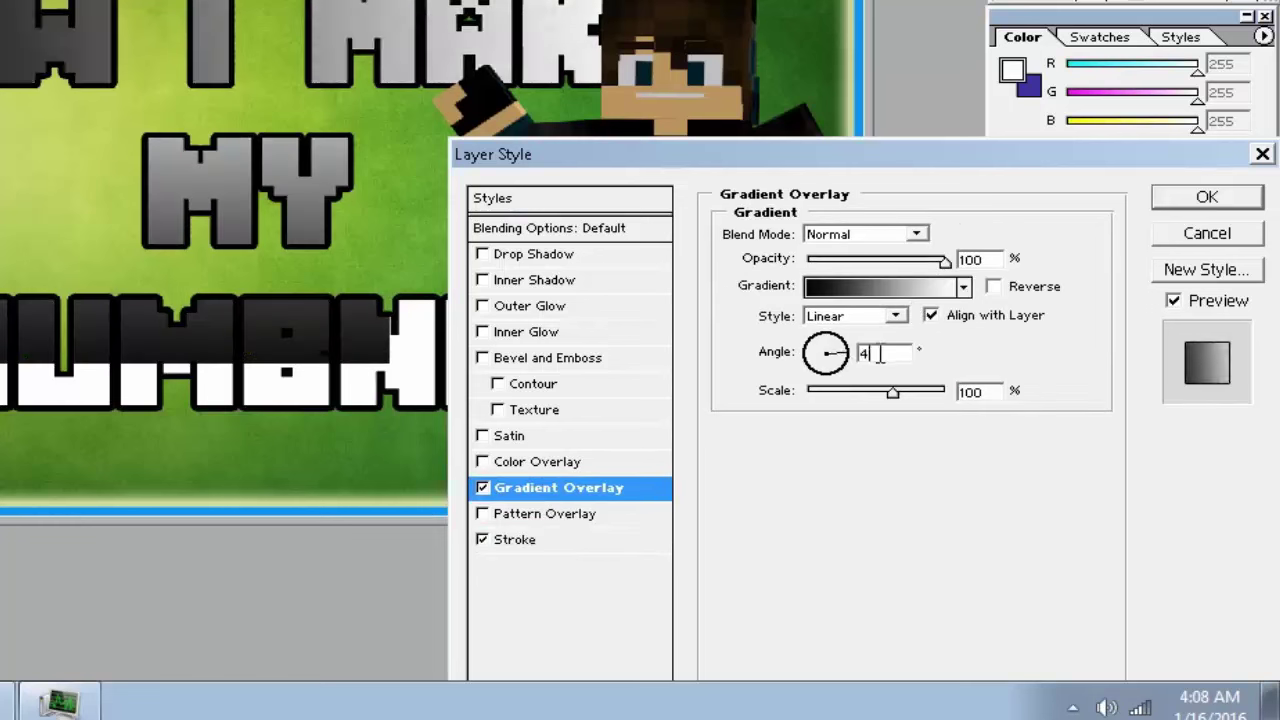
{"action": "left_click", "coordinate": [964, 287]}
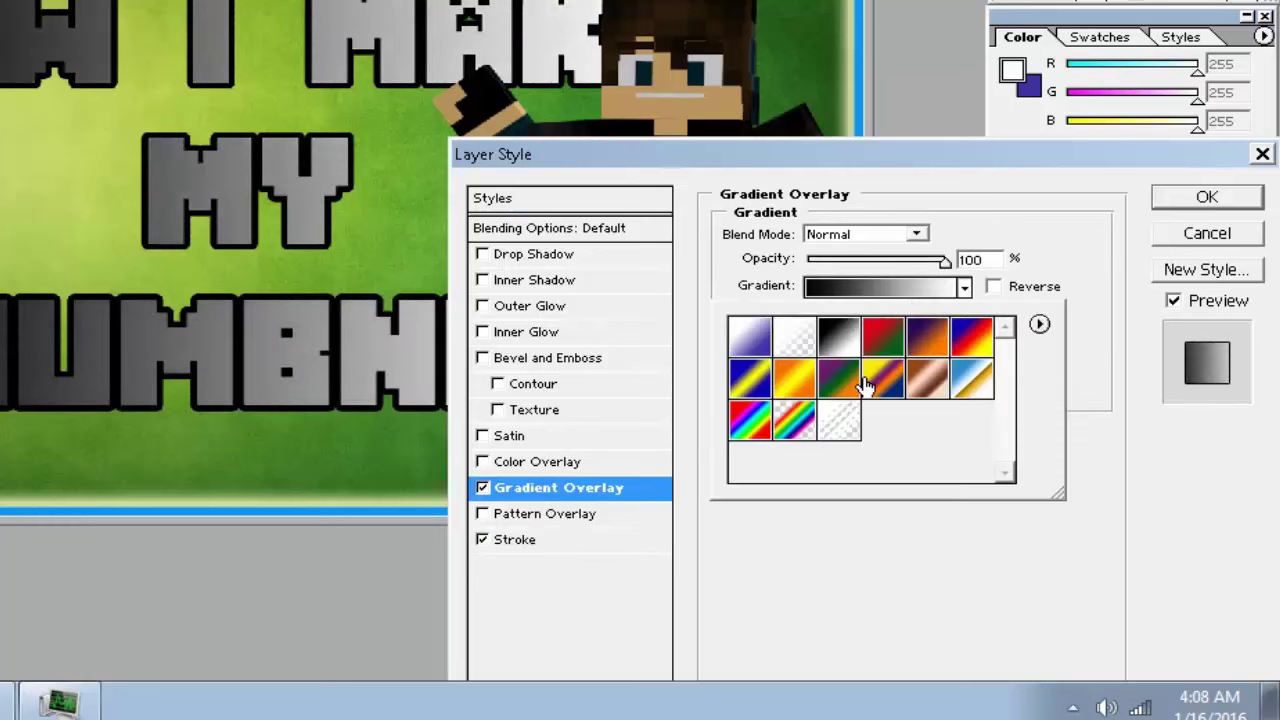
{"action": "left_click", "coordinate": [790, 385]}
{"action": "left_click", "coordinate": [894, 506]}
{"action": "left_click_drag", "start_coordinate": [897, 391], "coordinate": [943, 403]}
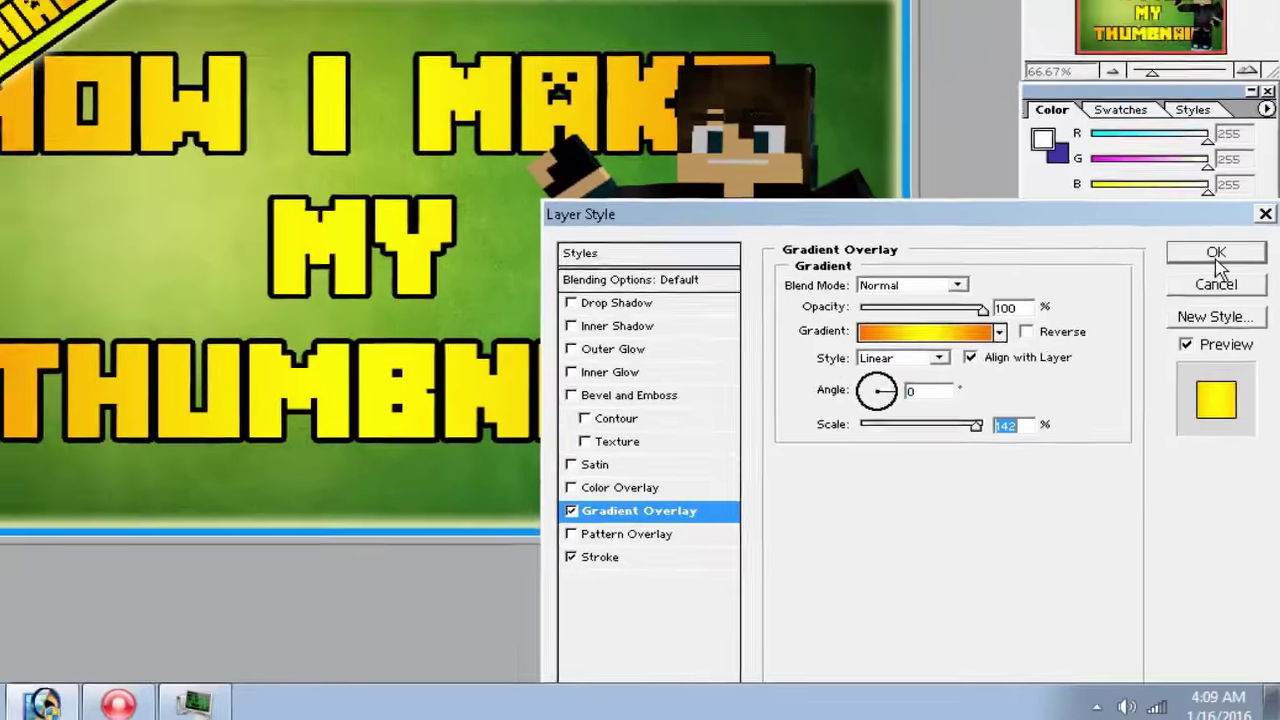
{"action": "left_click", "coordinate": [1207, 197]}
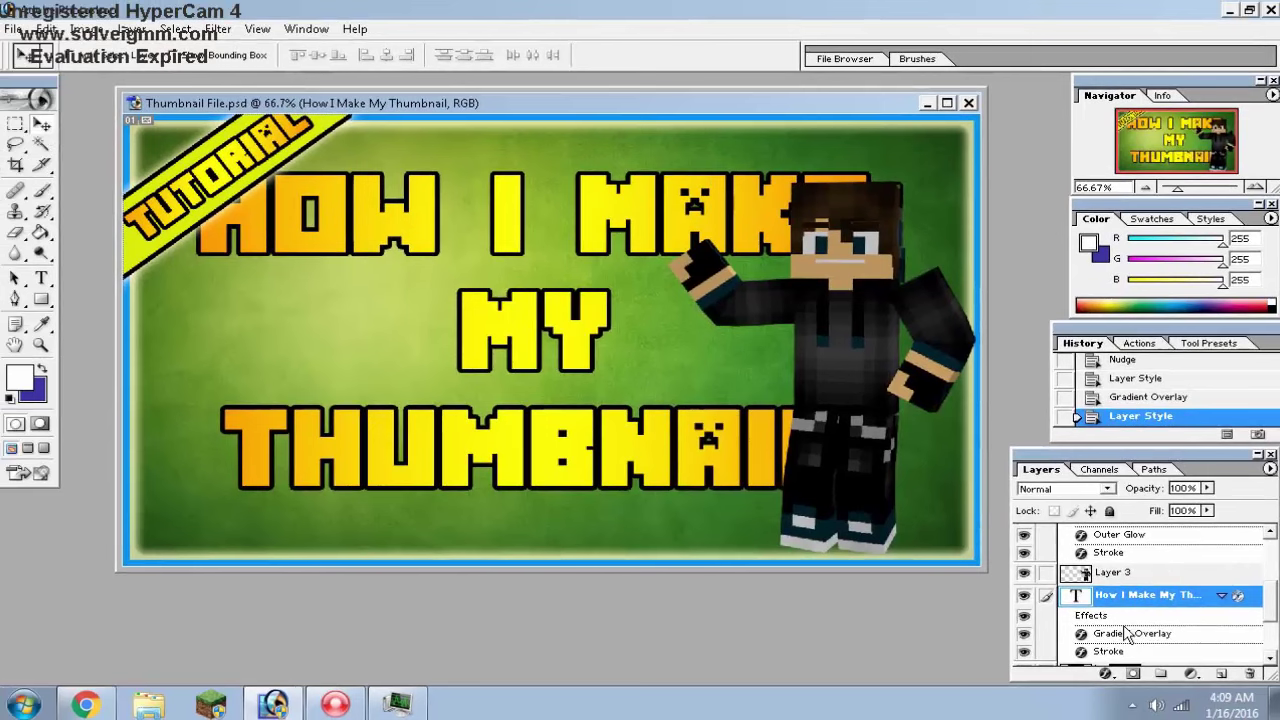
Step: Add an Outer Glow effect to the character layer (Layer 3) with a spread of 14% and a slightly larger size
{"action": "scroll", "coordinate": [1127, 633], "scroll_direction": "down", "scroll_amount": 1}
{"action": "left_click", "coordinate": [1120, 537]}
{"action": "right_click", "coordinate": [1125, 540]}
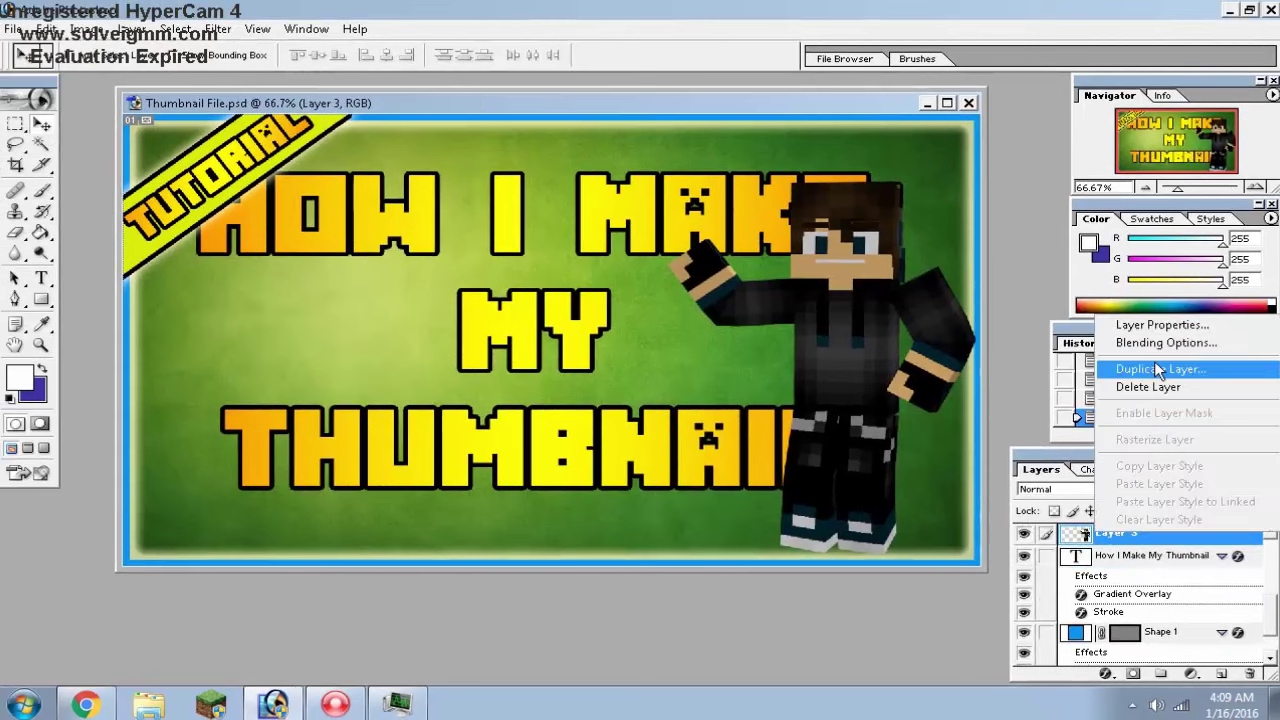
{"action": "left_click", "coordinate": [1110, 342]}
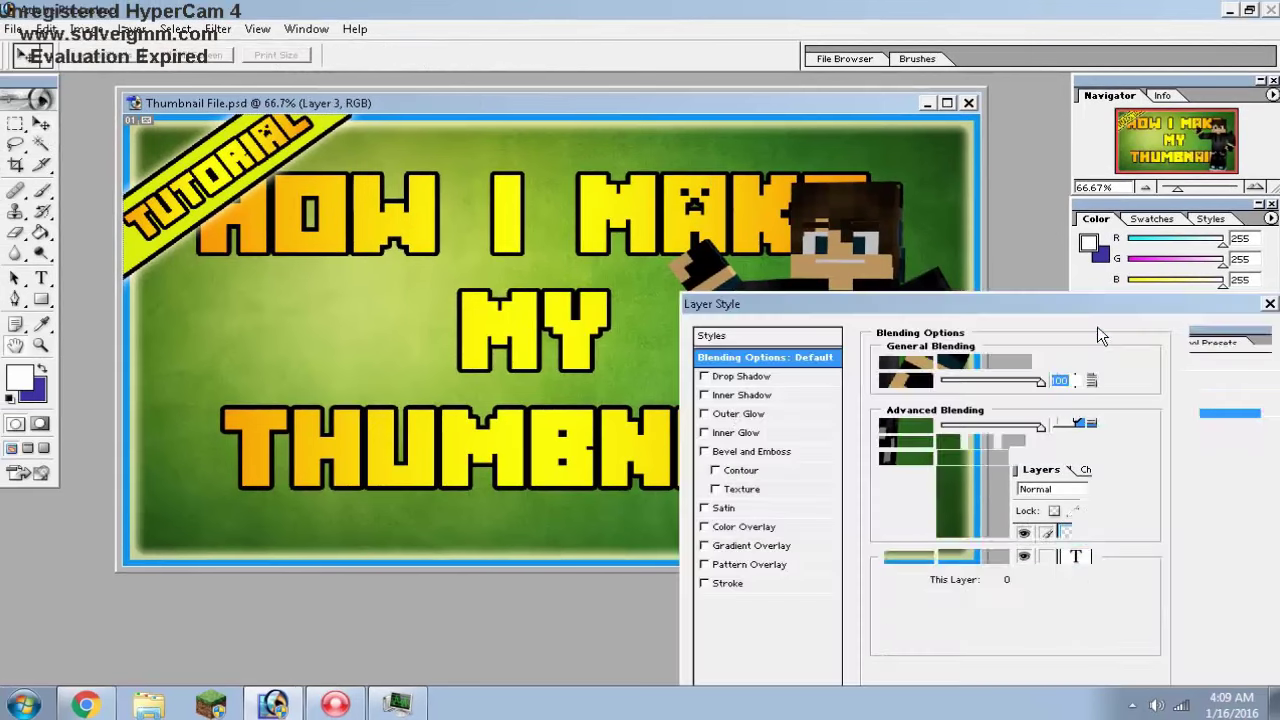
{"action": "left_click", "coordinate": [735, 413]}
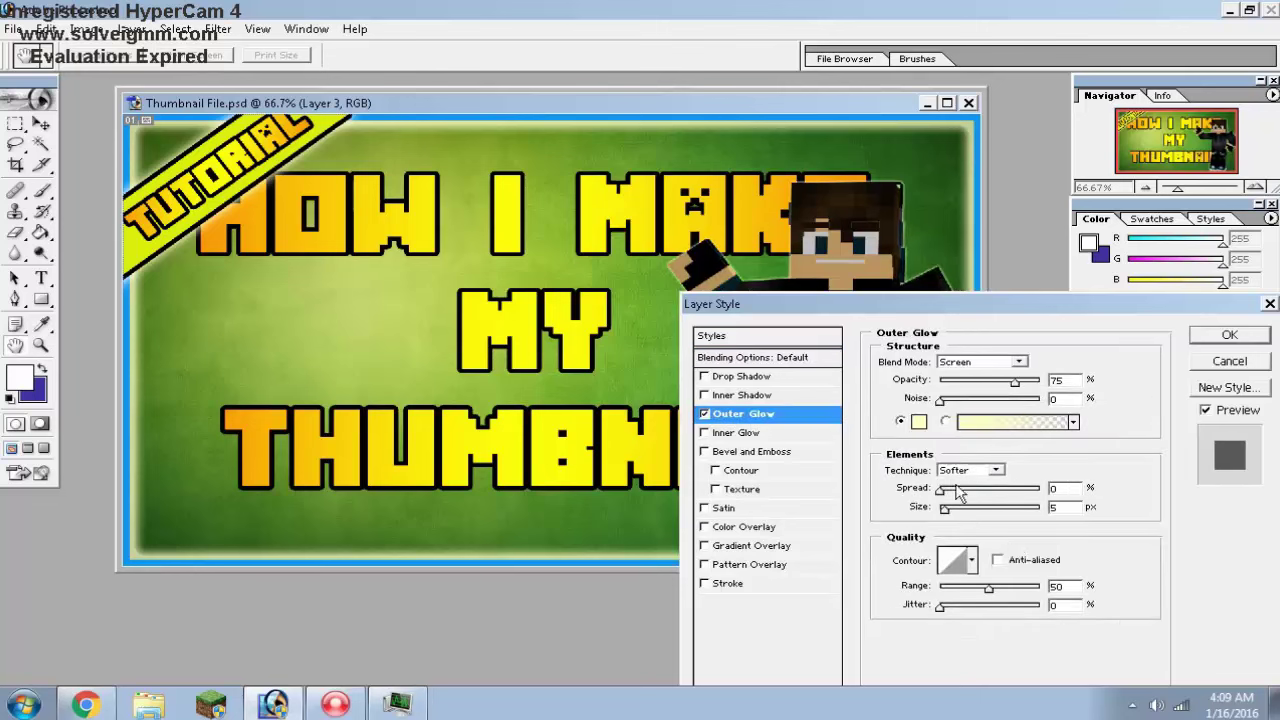
{"action": "mouse_move", "coordinate": [940, 489]}
{"action": "left_mouse_down"}
{"action": "mouse_move", "coordinate": [954, 490]}
{"action": "mouse_move", "coordinate": [950, 510]}
{"action": "left_mouse_up"}
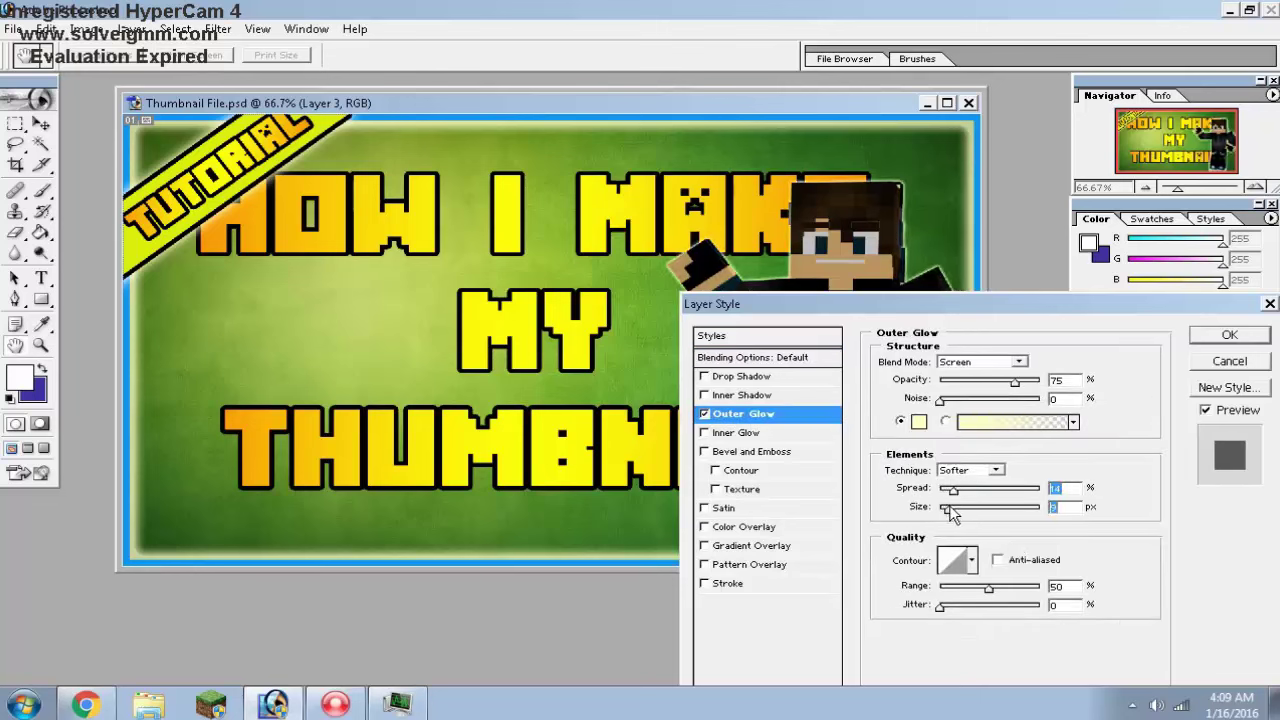
{"action": "left_click", "coordinate": [1230, 338]}
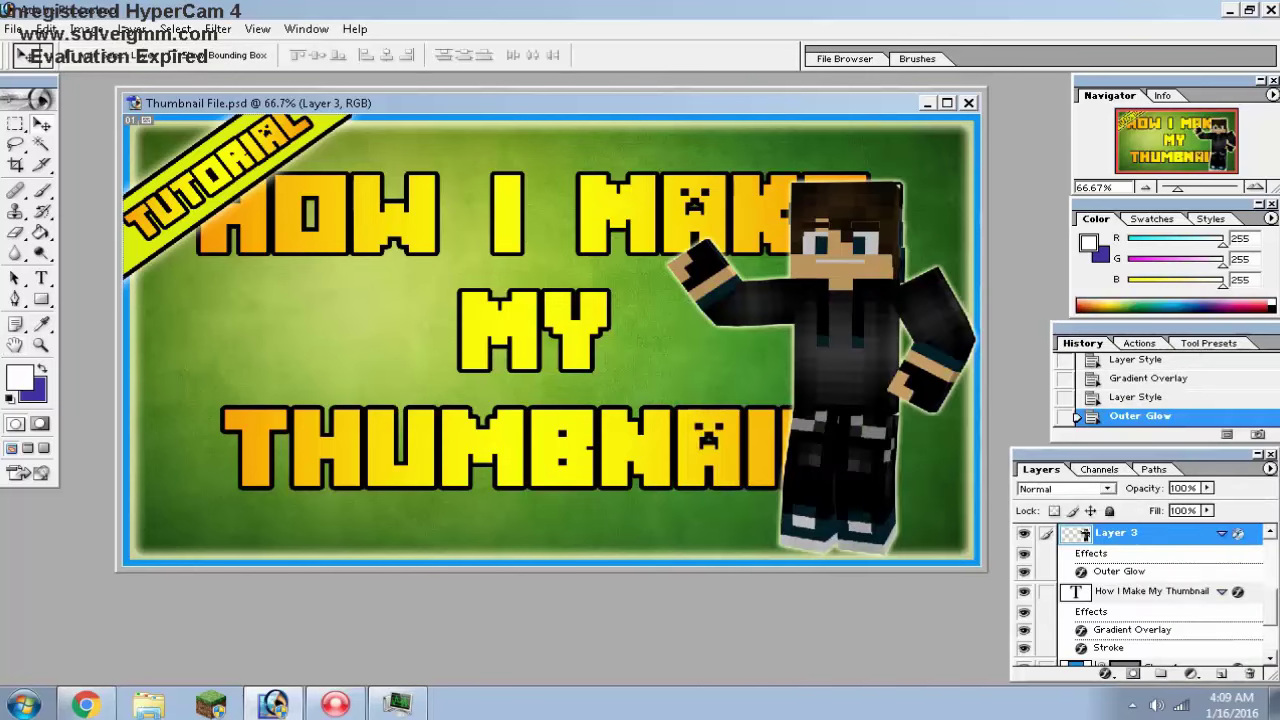
Step: Increase the size of the character layer's Outer Glow to 31 px
{"action": "right_click", "coordinate": [1140, 535]}
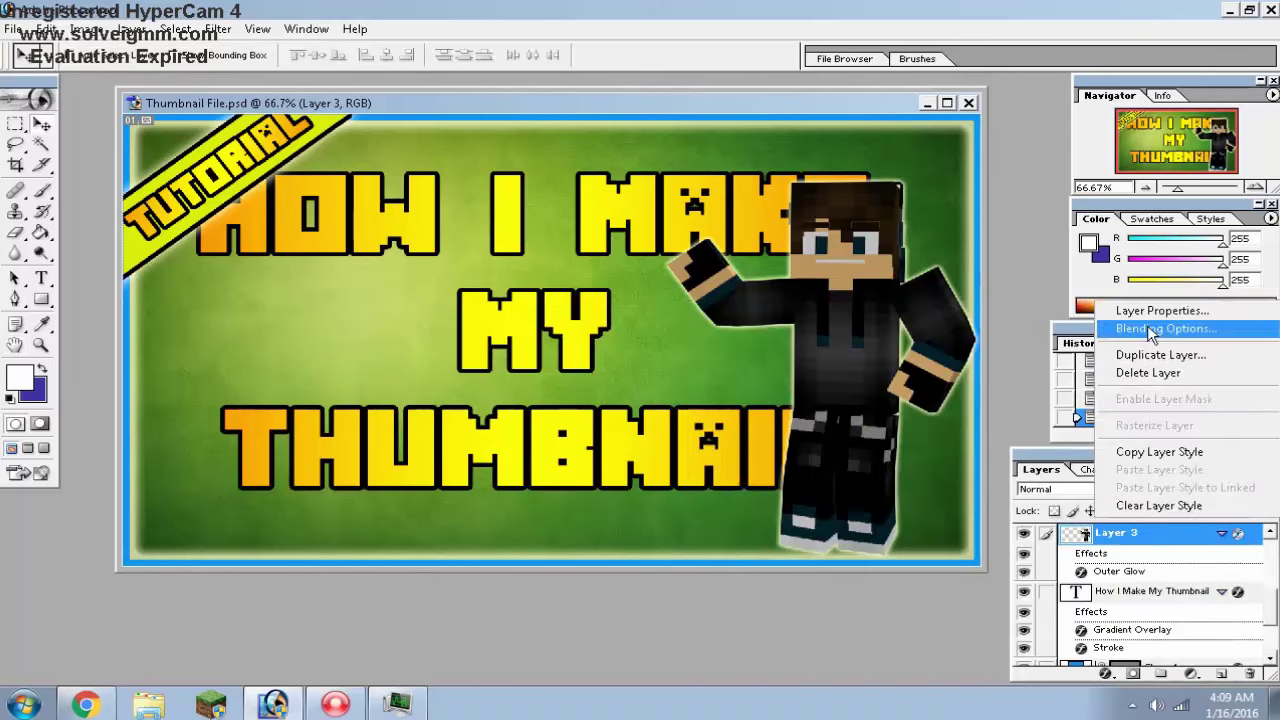
{"action": "left_click", "coordinate": [1149, 330]}
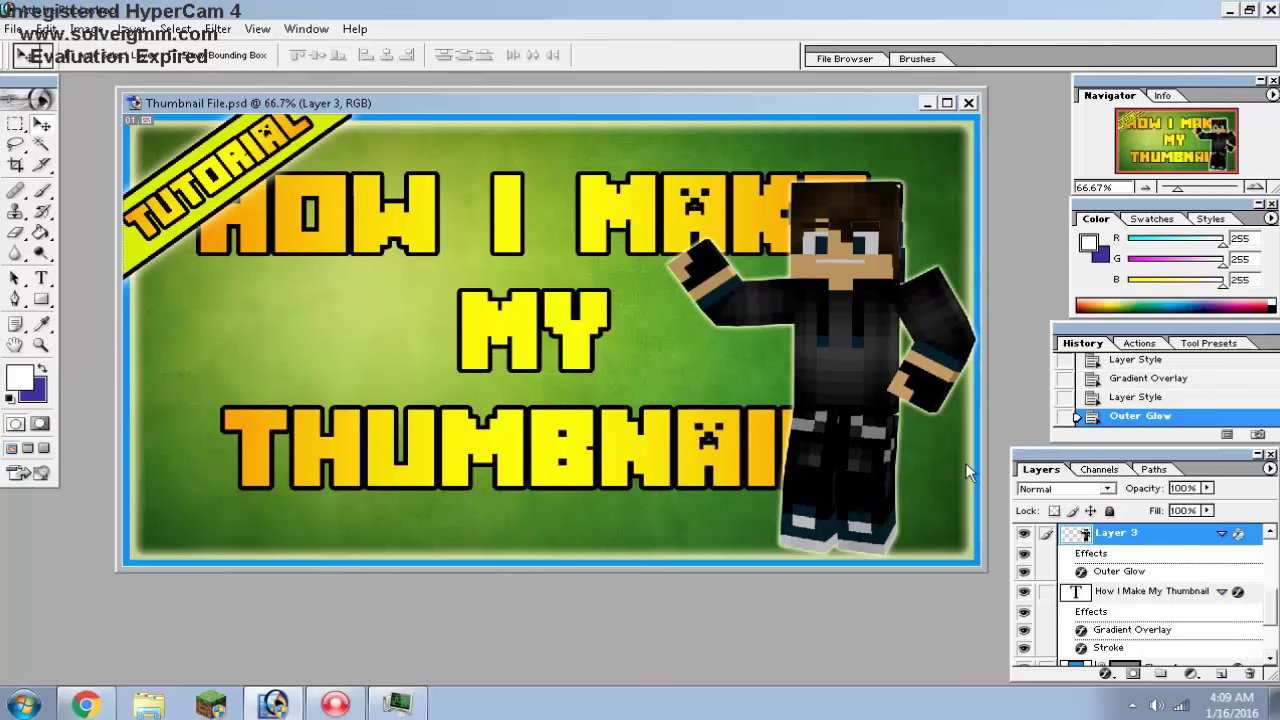
{"action": "left_click", "coordinate": [740, 413]}
{"action": "left_click", "coordinate": [954, 510]}
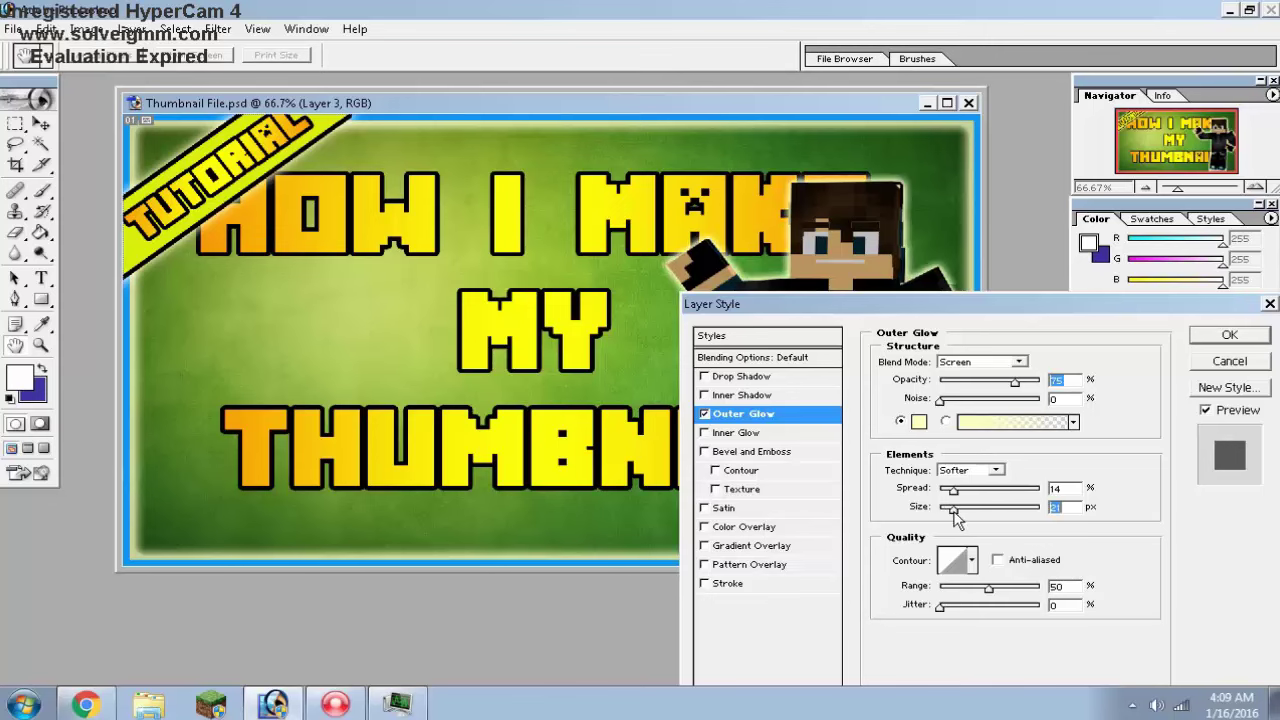
{"action": "left_click", "coordinate": [1226, 336]}
{"action": "left_click_drag", "start_coordinate": [558, 120], "coordinate": [566, 127]}
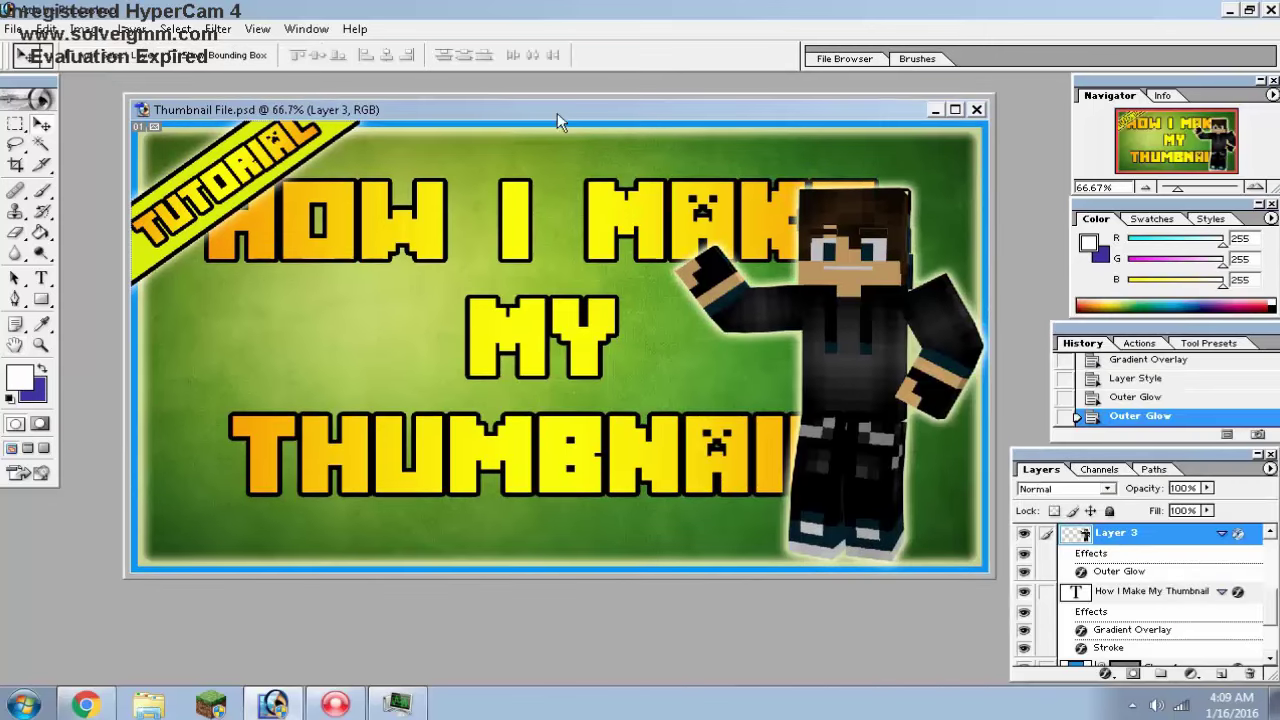